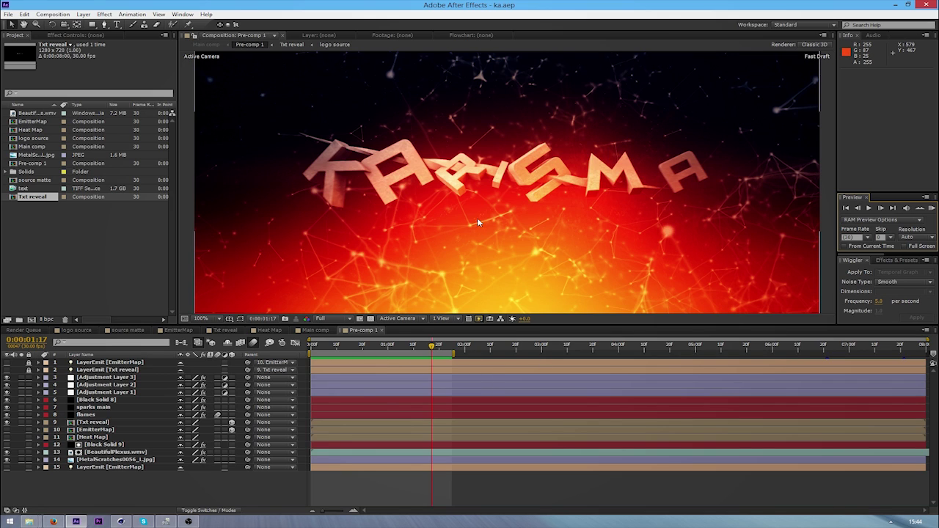
Step: Preview the Karisma composition from RAM, and scrub the text animation in the Cinema 4D project to frame 226
left_click(934, 209)
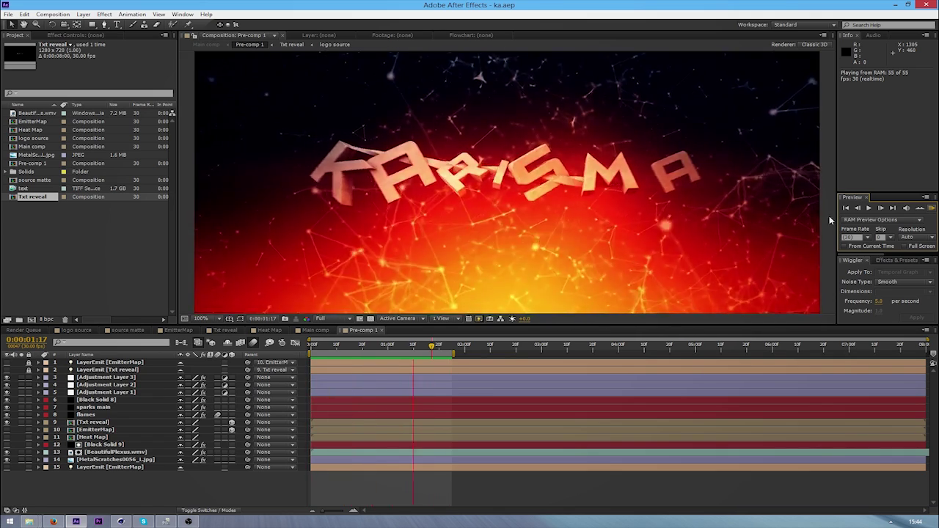
key("space")
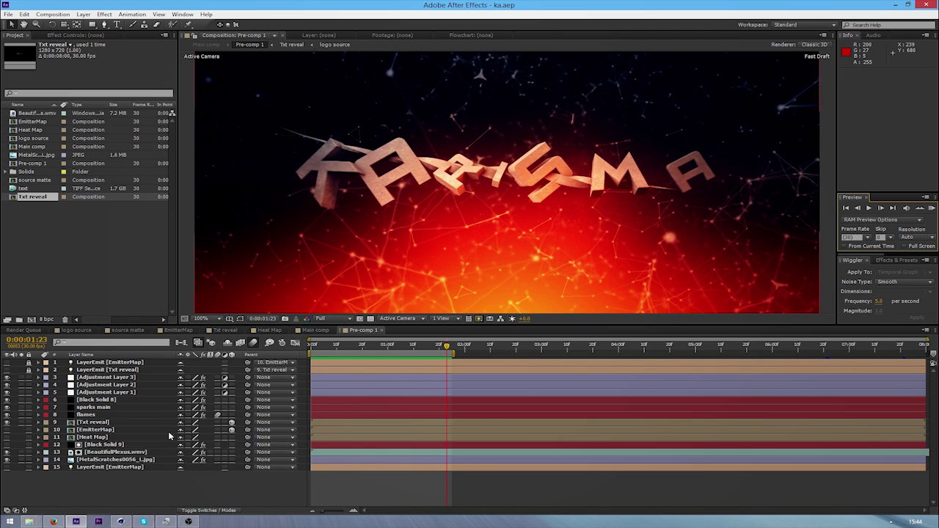
left_click(121, 522)
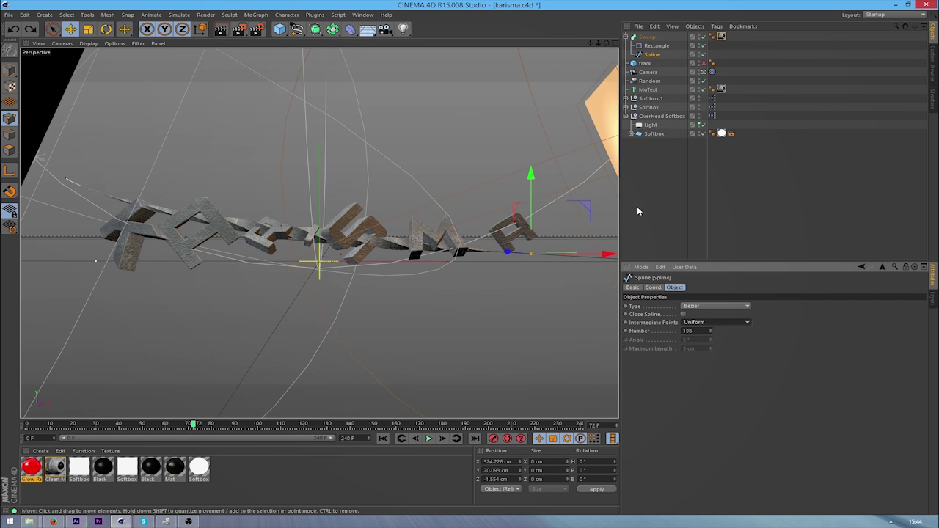
left_click_drag(191, 428, 555, 425)
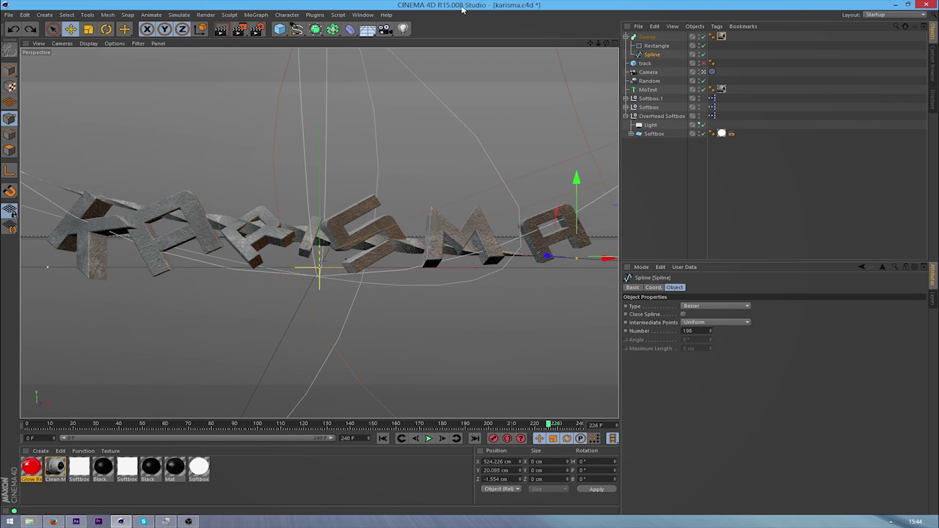
Step: Delete the Sweep, track, Camera, Random and MoText objects, keeping only the softbox lights in the scene
left_click(627, 36)
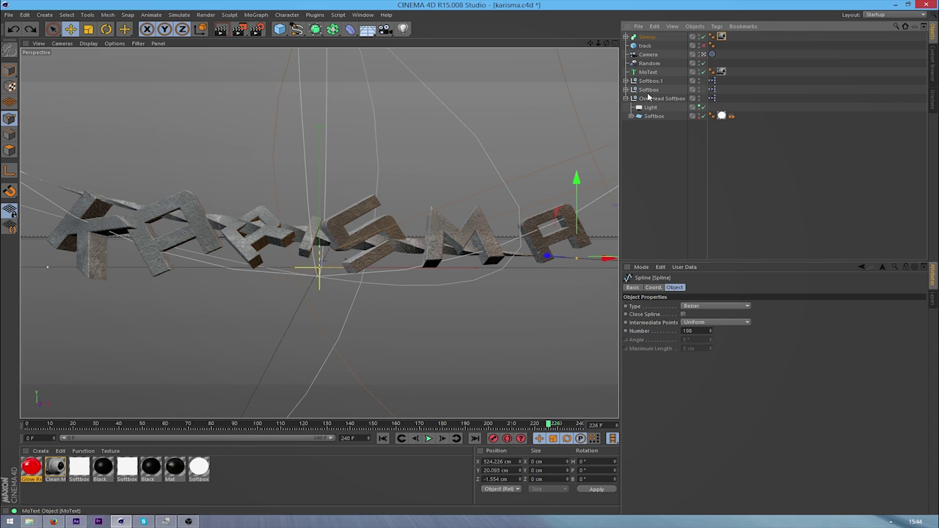
left_click(645, 37)
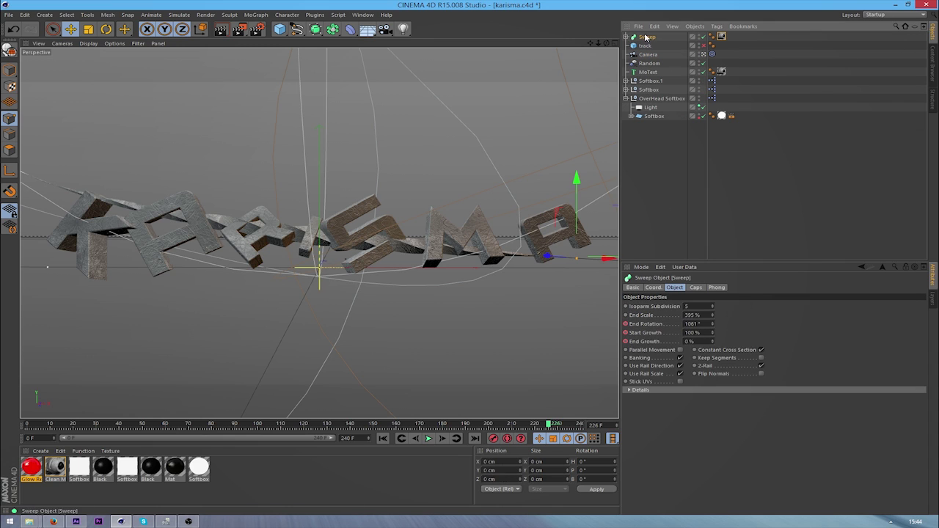
left_click(650, 73, "shift")
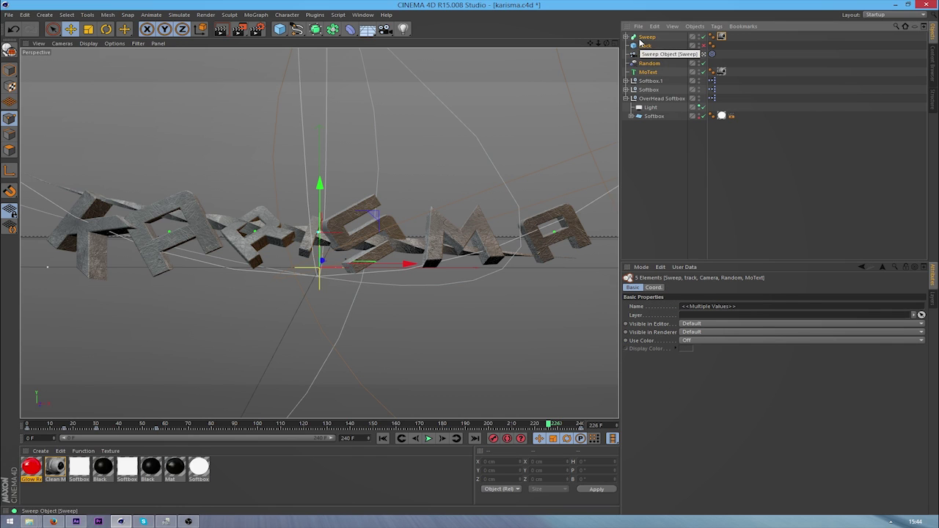
key("Delete")
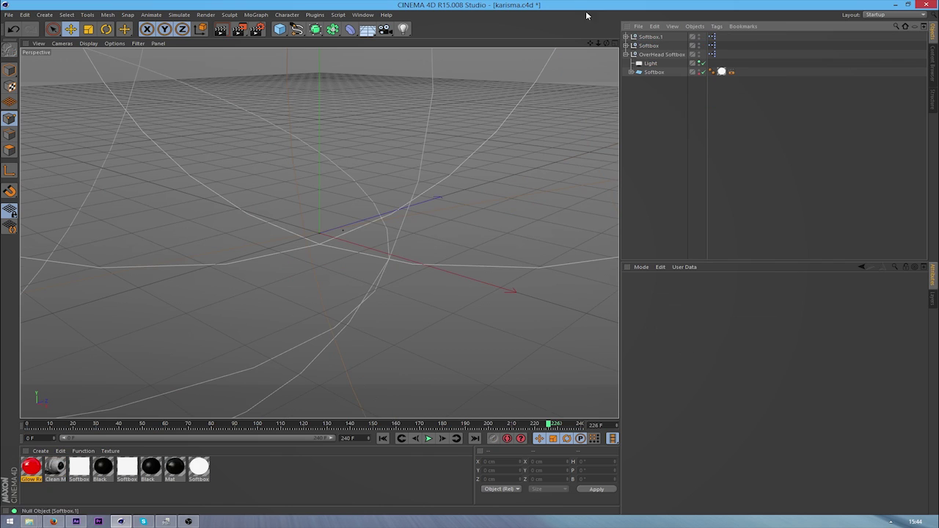
Step: Group Softbox.1, Softbox and OverHead Softbox under a null and rename it L/R
left_click(626, 54)
left_click(657, 56)
left_click(658, 128)
left_click(651, 55)
left_click(656, 38, "shift")
key("alt+g")
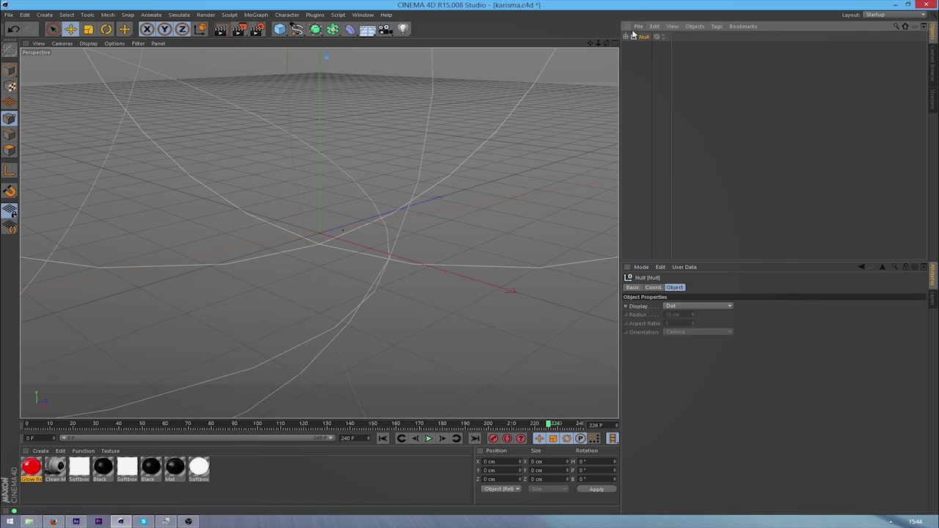
double_click(646, 37)
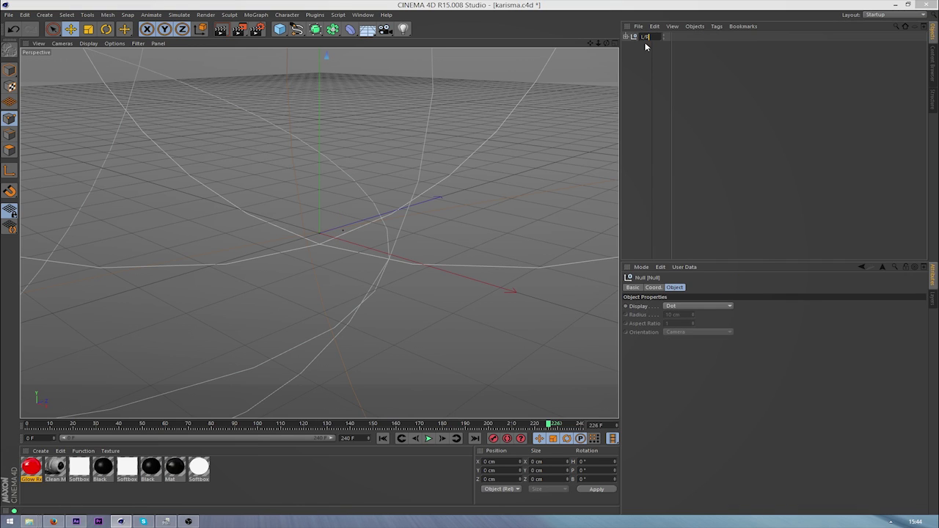
type("L/R")
key("Return")
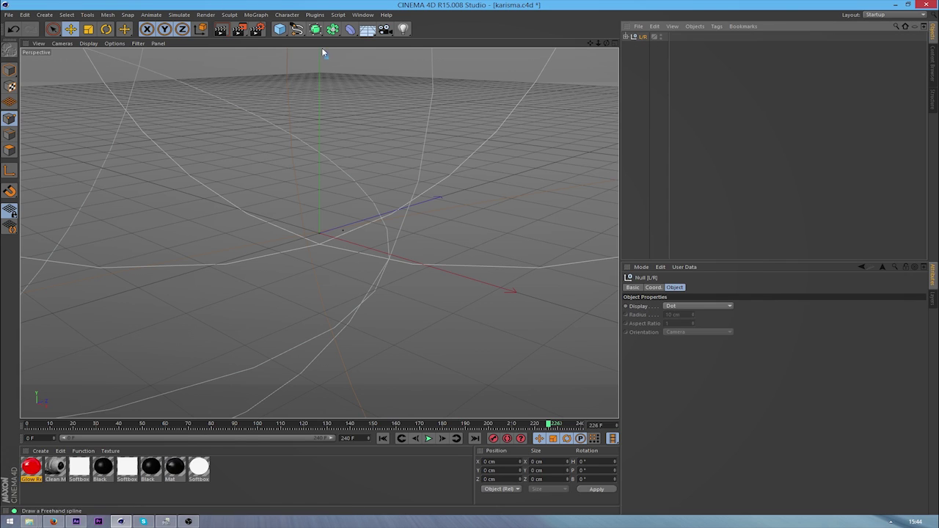
left_click(281, 31)
left_click(297, 30)
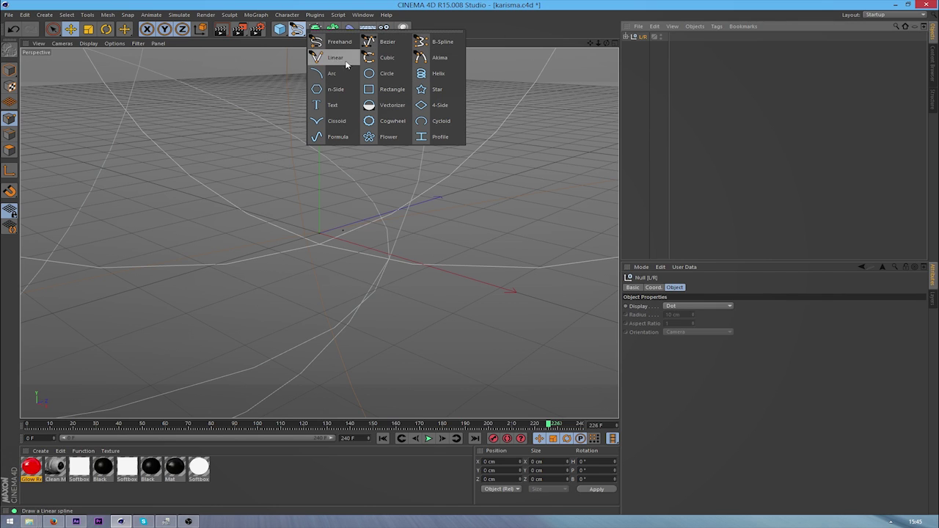
left_click(376, 42)
left_click(317, 126)
left_click_drag(201, 205, 351, 225)
key("ctrl+z")
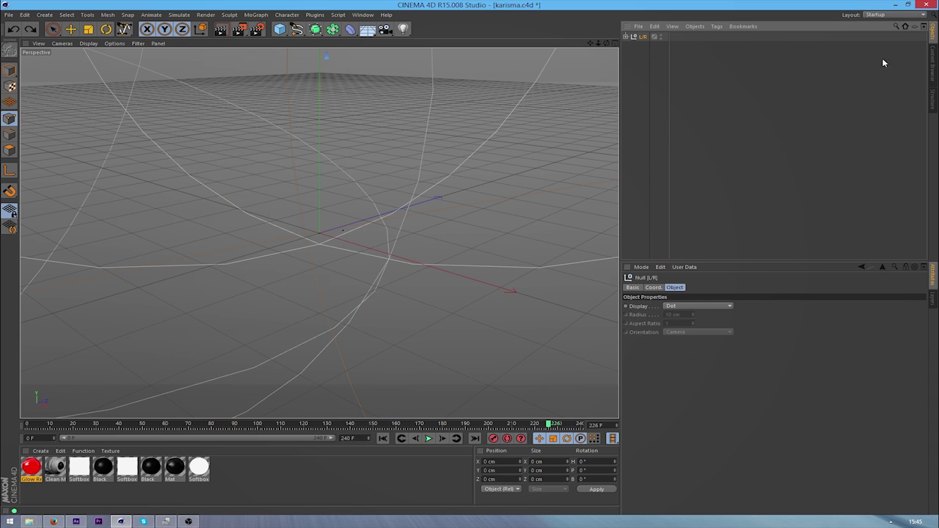
Step: Draw a curved two-point Bezier spline in the Front view from about X -339, Y 254 cm to X 399, Y -88 cm
left_click(298, 29)
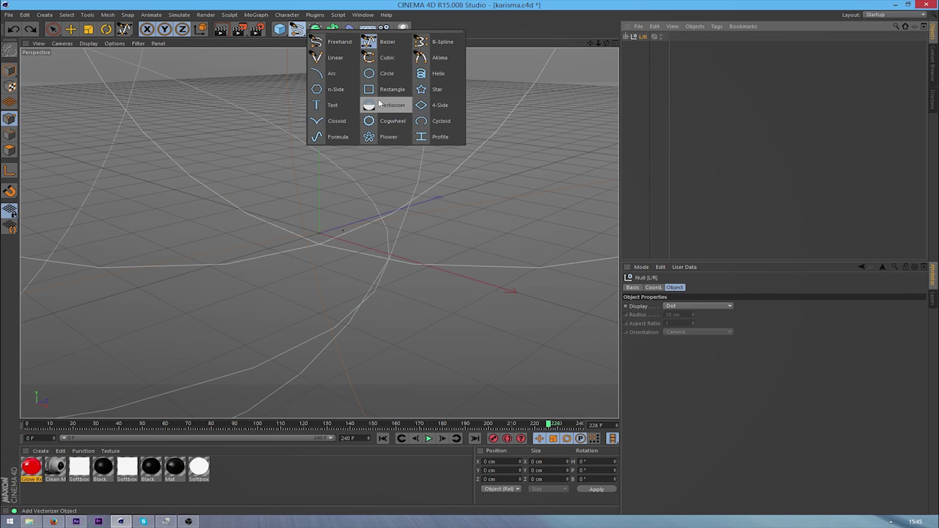
left_click(387, 42)
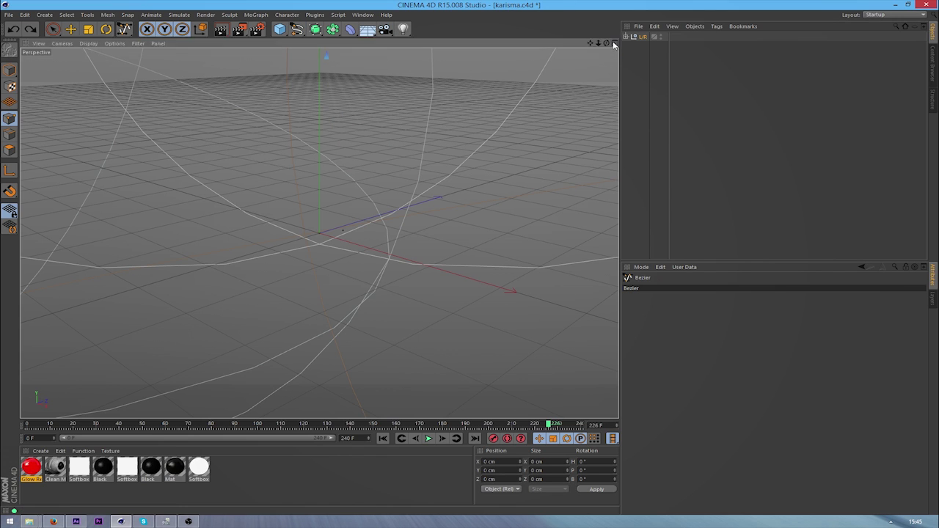
middle_click(569, 51)
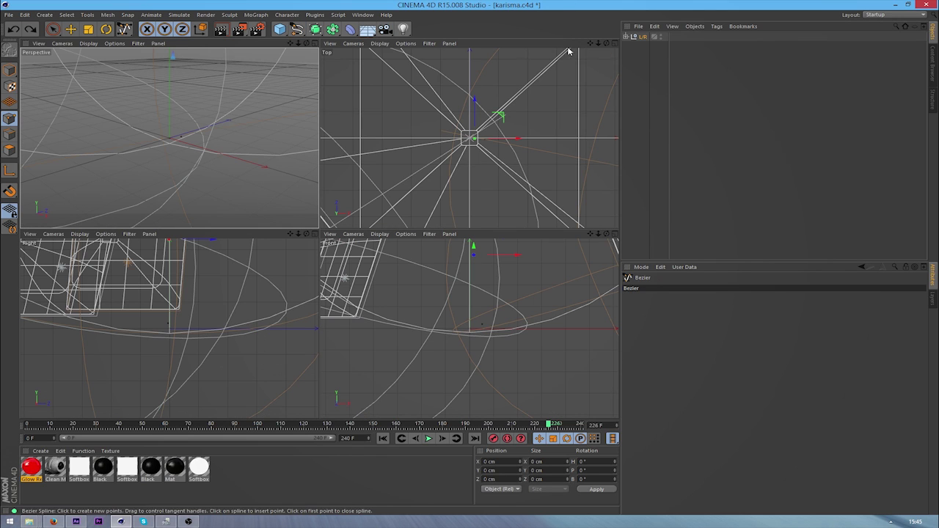
left_click(613, 234)
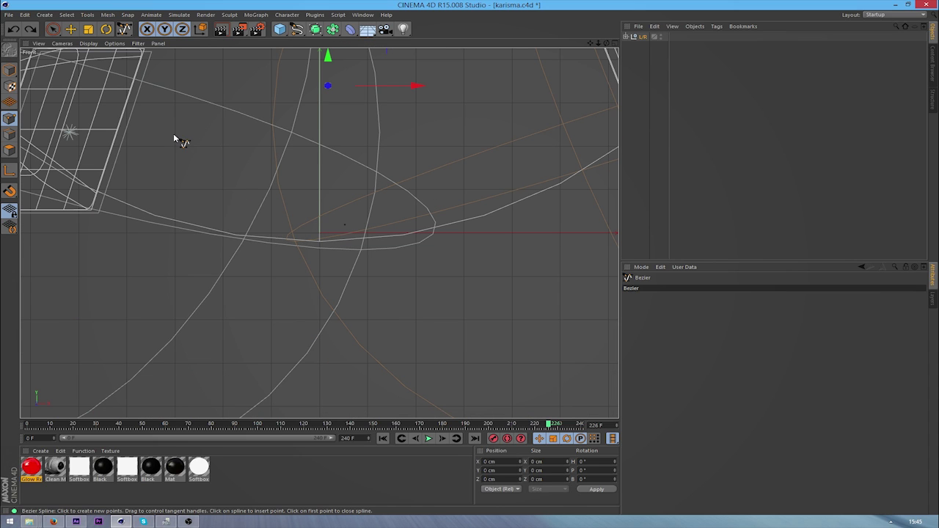
left_click(156, 123)
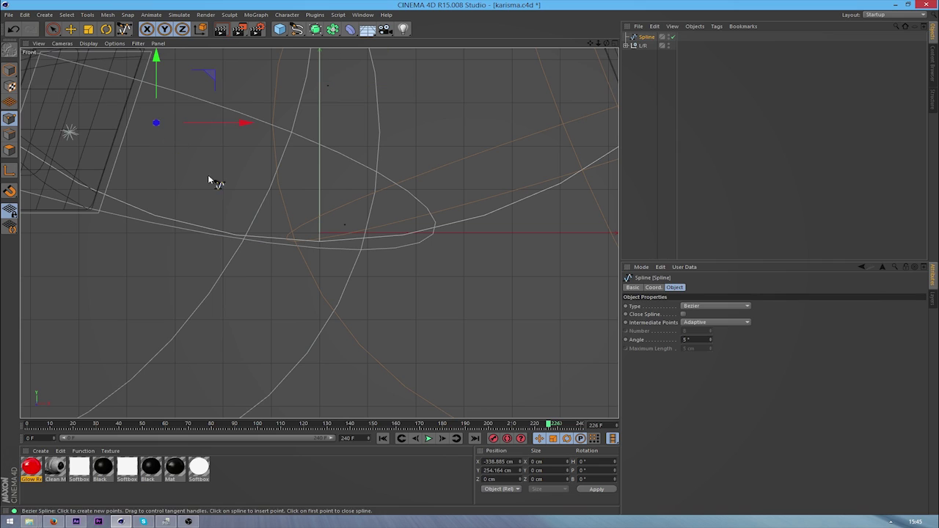
left_click_drag(512, 271, 689, 307)
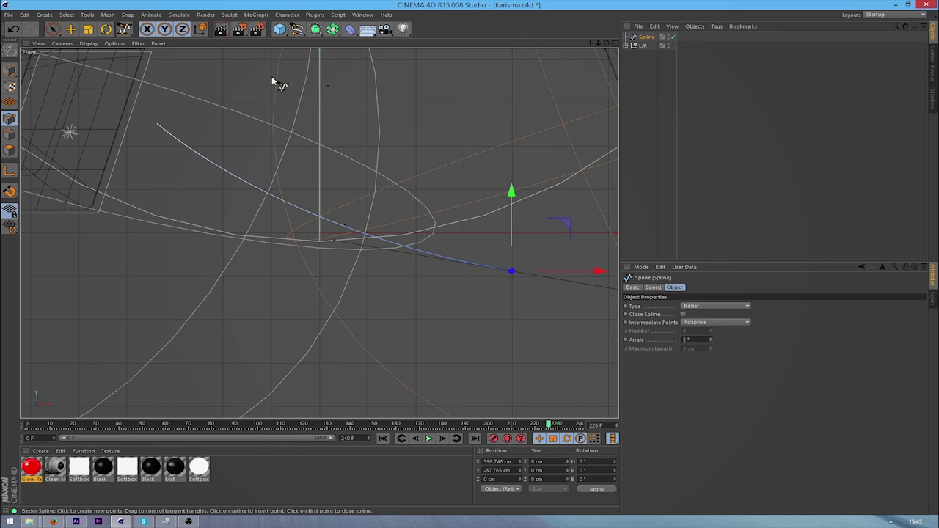
left_click(615, 43)
left_click(316, 44)
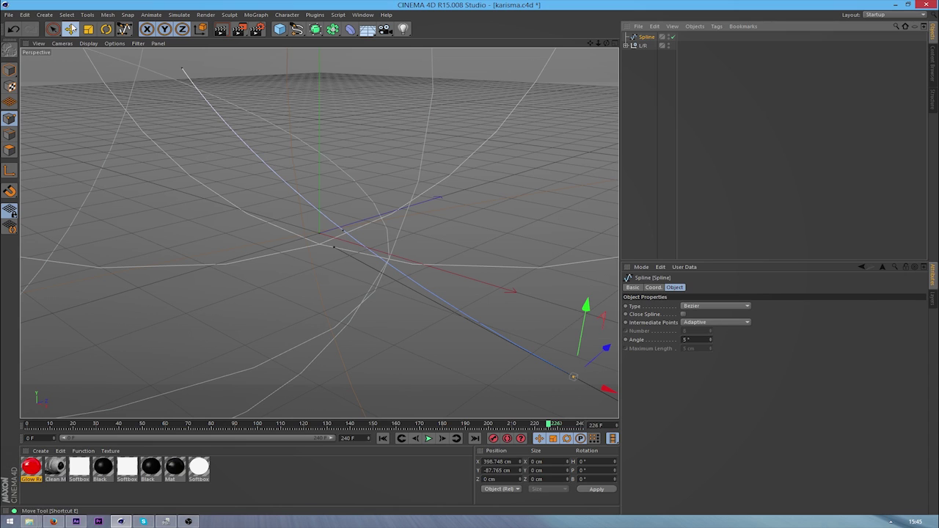
Step: Set the spline's intermediate points to Uniform
key("e")
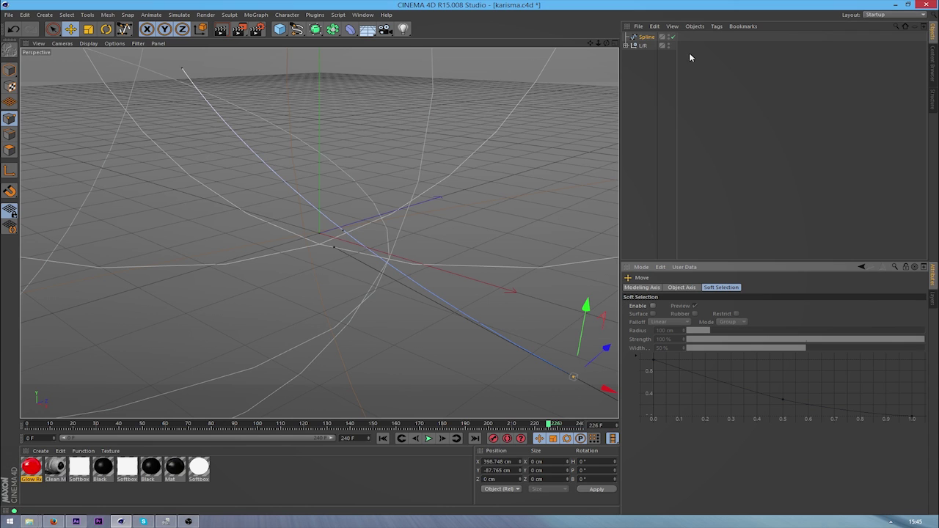
left_click(648, 38)
left_click(725, 323)
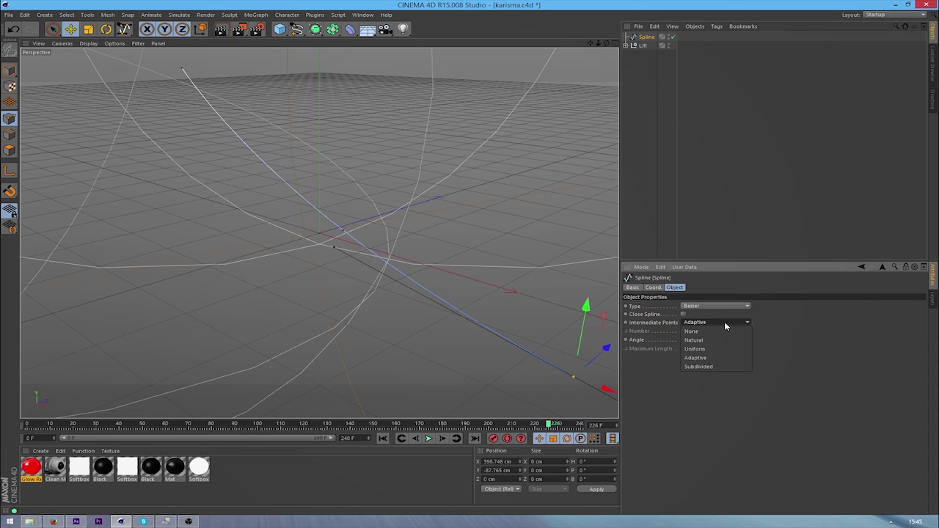
left_click(709, 351)
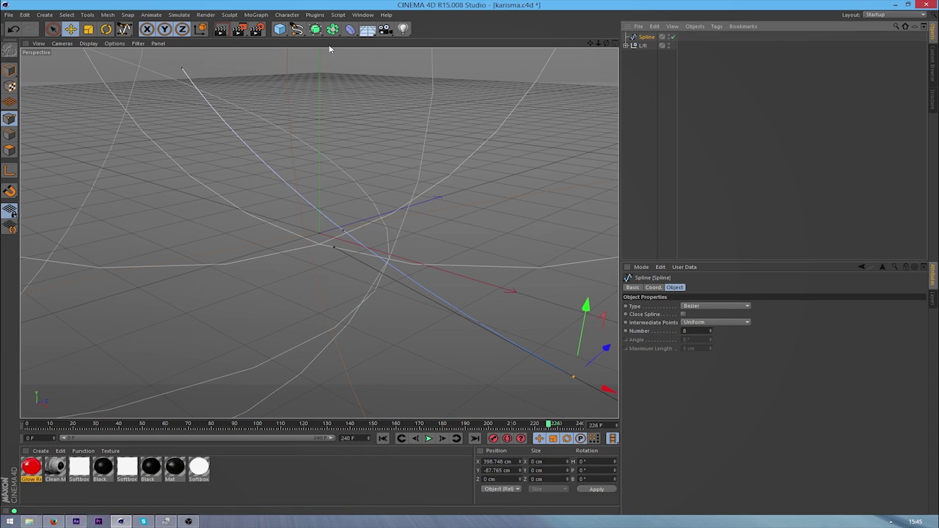
Step: Add a Sweep object as the parent of the Bezier spline
left_click_drag(333, 30, 493, 44)
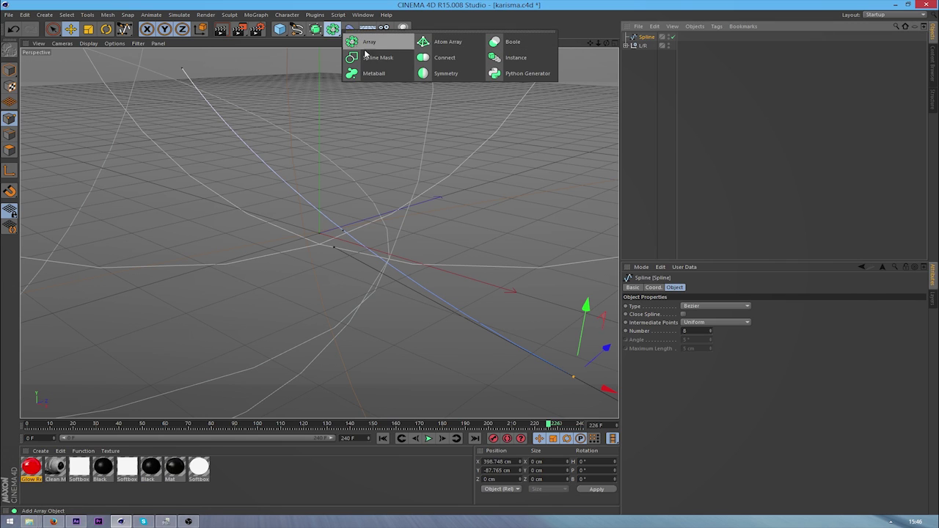
left_click_drag(382, 57, 353, 73)
left_click(626, 38)
left_click(626, 38)
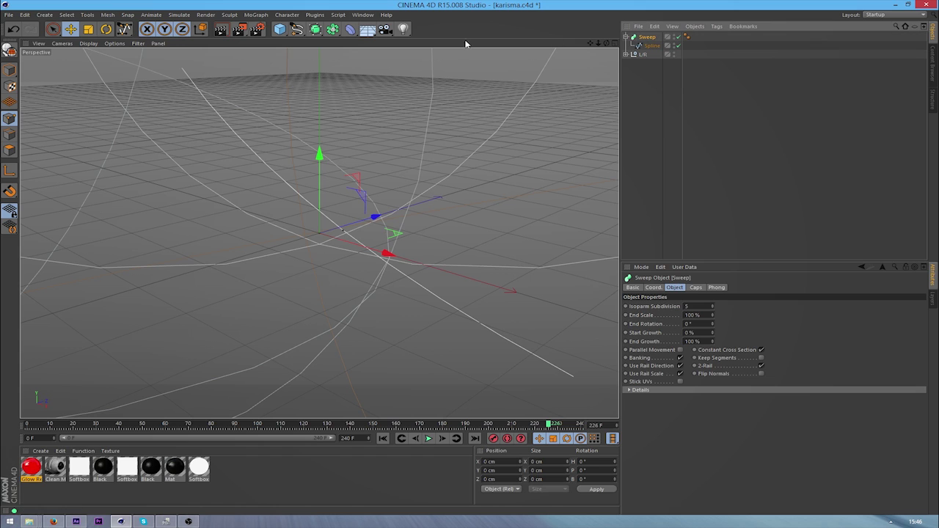
Step: Create a Rectangle spline and nest it in the Sweep above the Bezier spline as its profile
left_click_drag(296, 29, 359, 144)
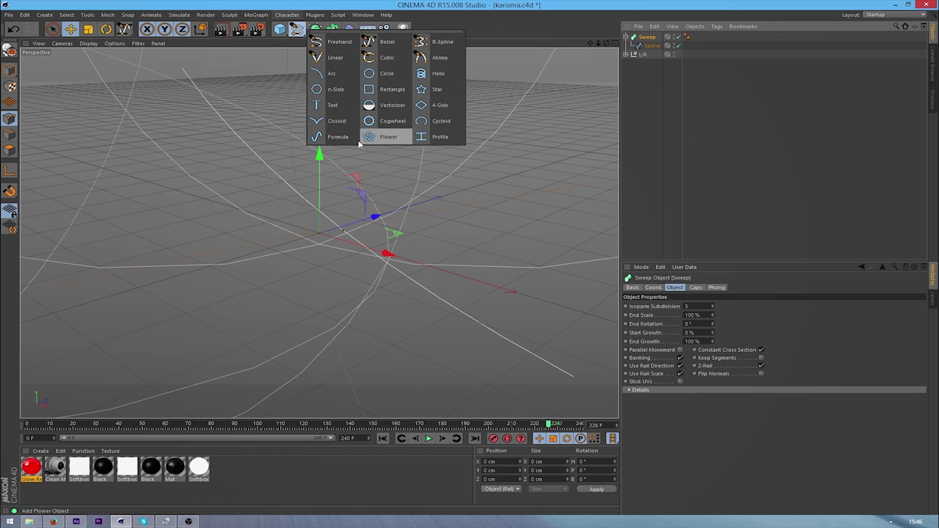
left_click(389, 89)
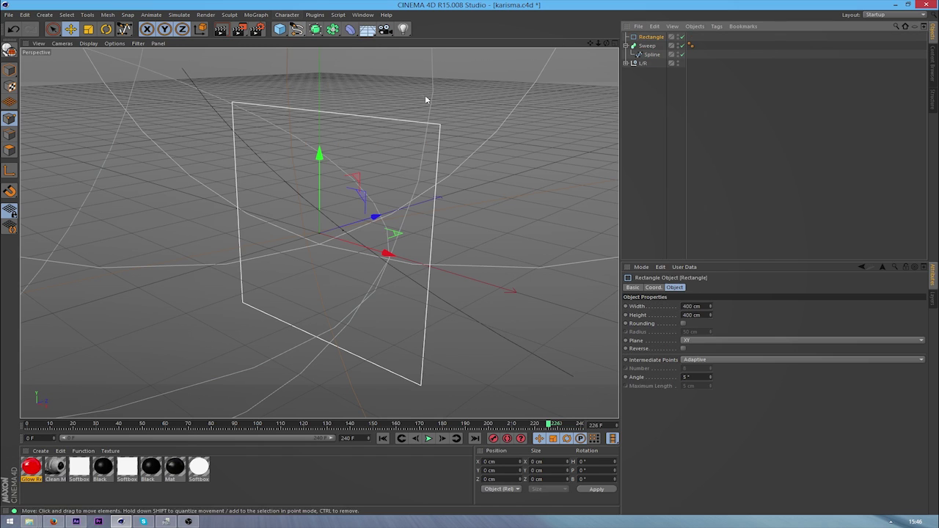
left_click_drag(648, 53, 320, 233)
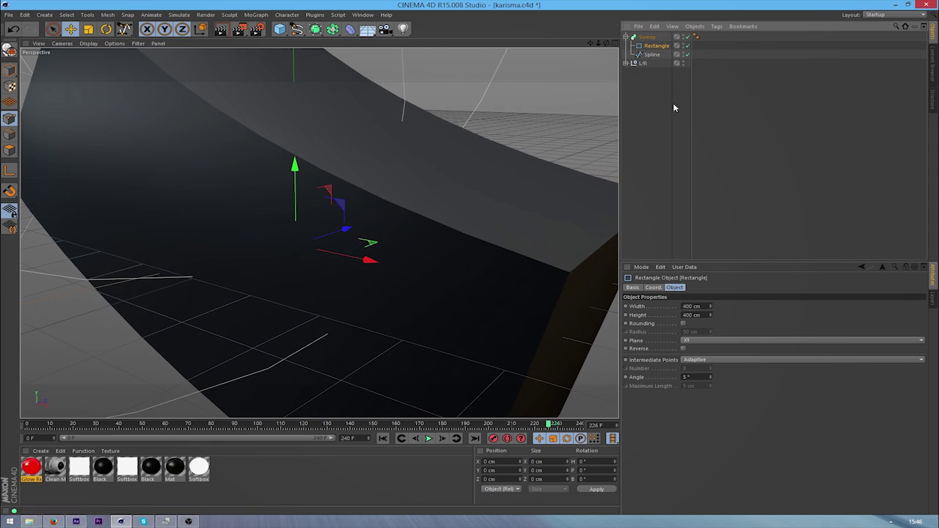
Step: Scale the rectangle profile down so the sweep becomes a thin strand
left_click(87, 29)
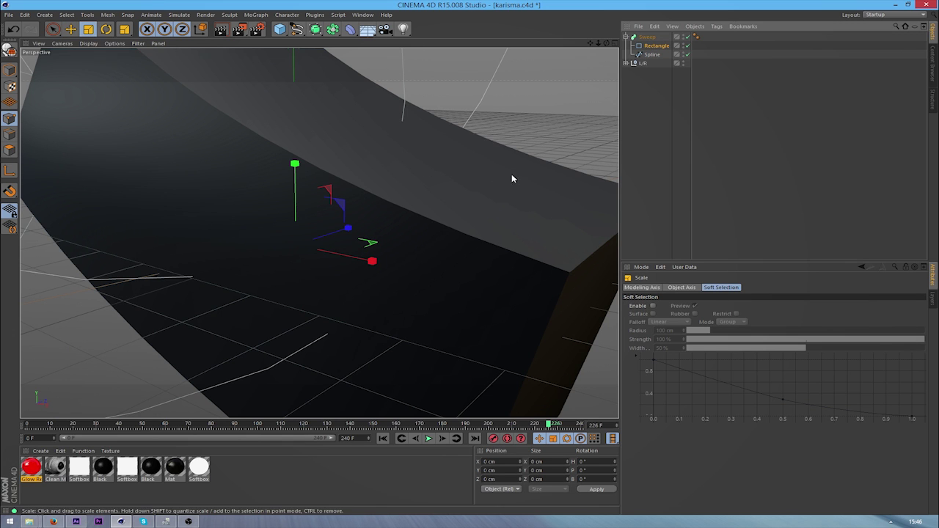
left_click_drag(503, 176, 147, 284)
left_click(646, 55)
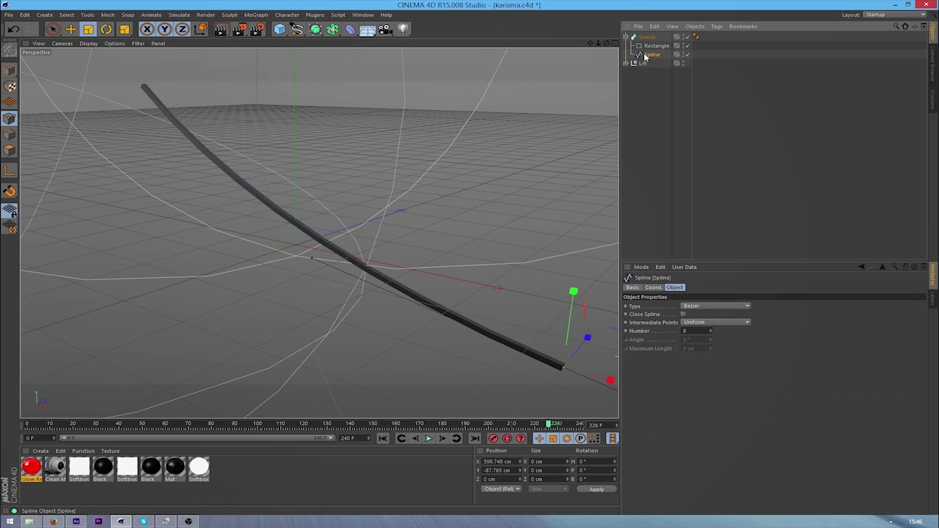
Step: Taper the sweep at both ends by adding a midpoint to its Scale curve and lowering the start and end points to 0
left_click(644, 38)
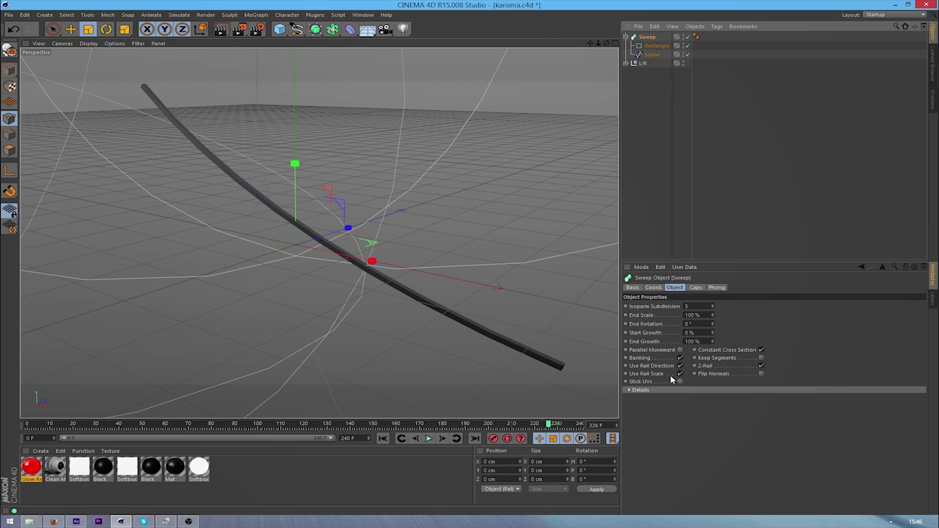
left_click(641, 391)
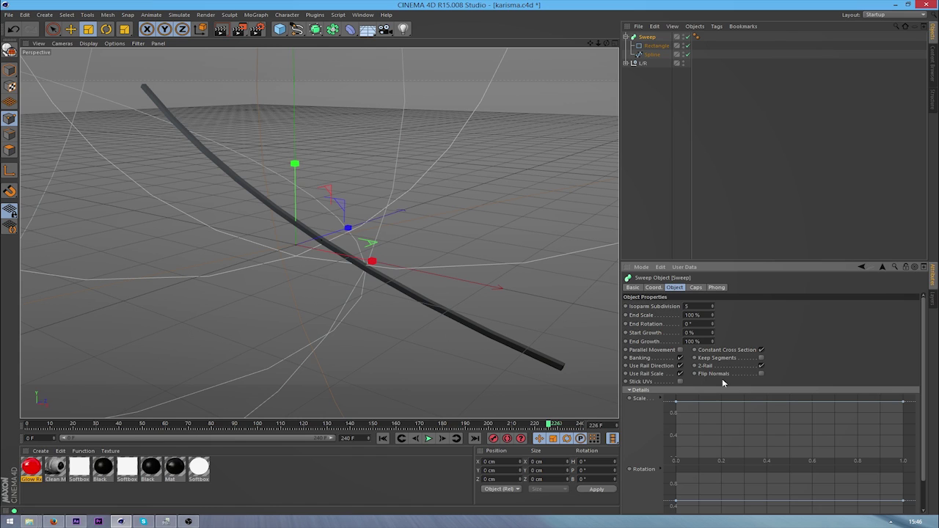
left_click(789, 401, "ctrl")
left_click_drag(678, 403, 660, 470)
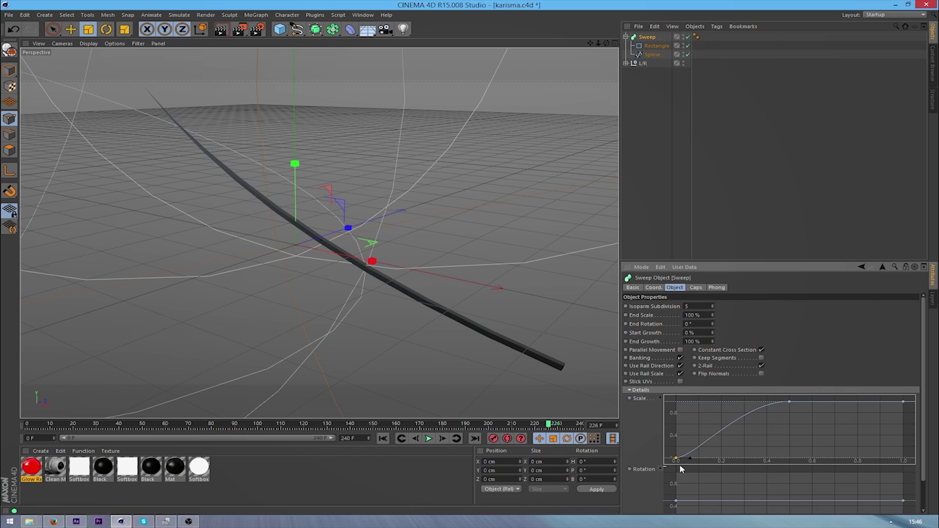
left_click_drag(904, 403, 902, 464)
left_click_drag(607, 43, 660, 55)
left_click_drag(319, 233, 240, 238)
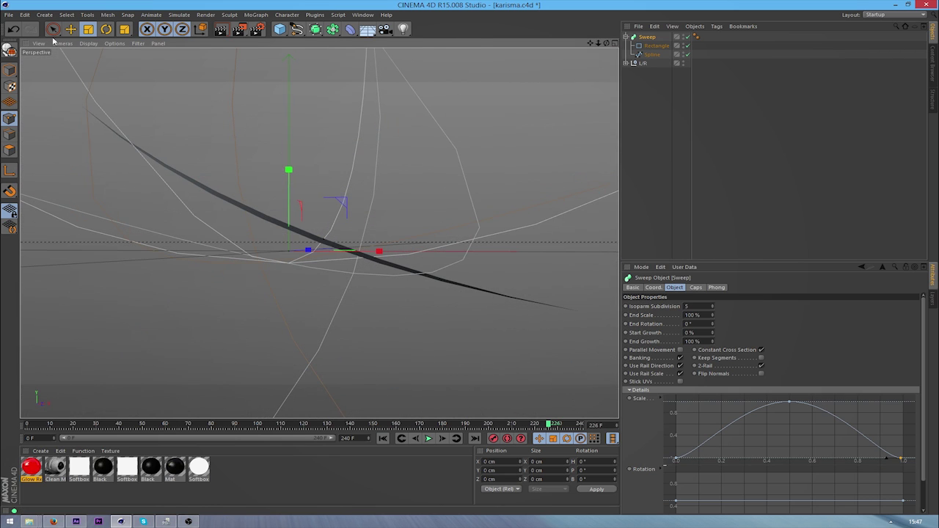
left_click(648, 38)
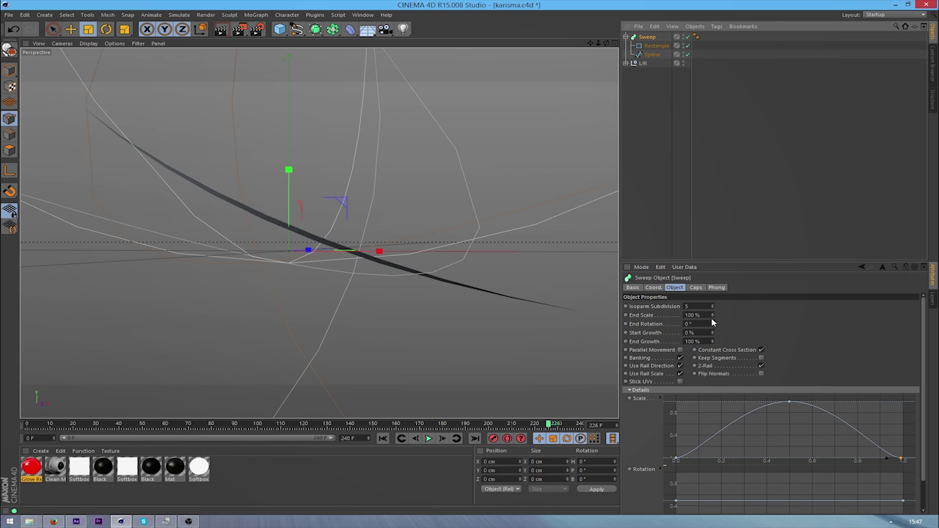
Step: Twist the sweep strand by setting its End Rotation to 1663°
left_click_drag(712, 326, 712, 205)
left_click_drag(607, 44, 576, 22)
left_click_drag(320, 234, 286, 246)
Step: Smooth the twisted strand by raising the Bezier spline's intermediate points number to 93
left_click(652, 55)
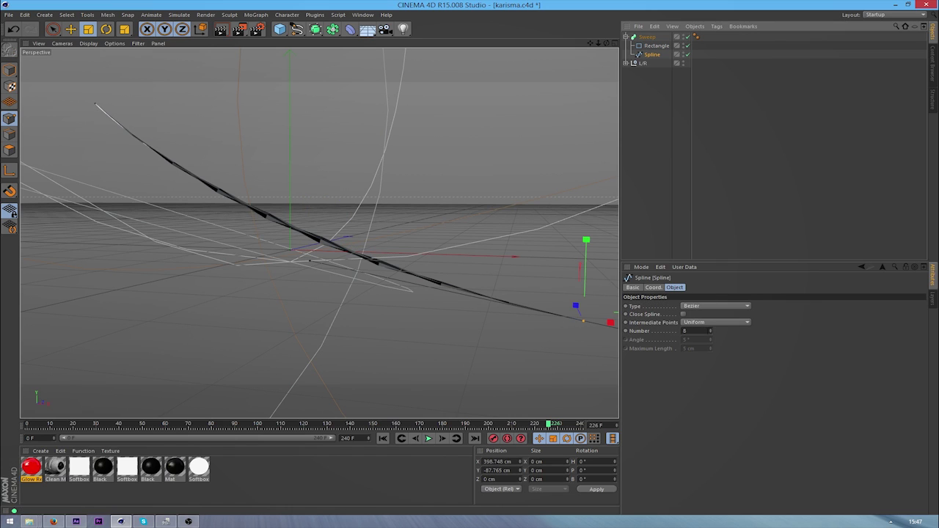
left_click_drag(711, 332, 711, 300)
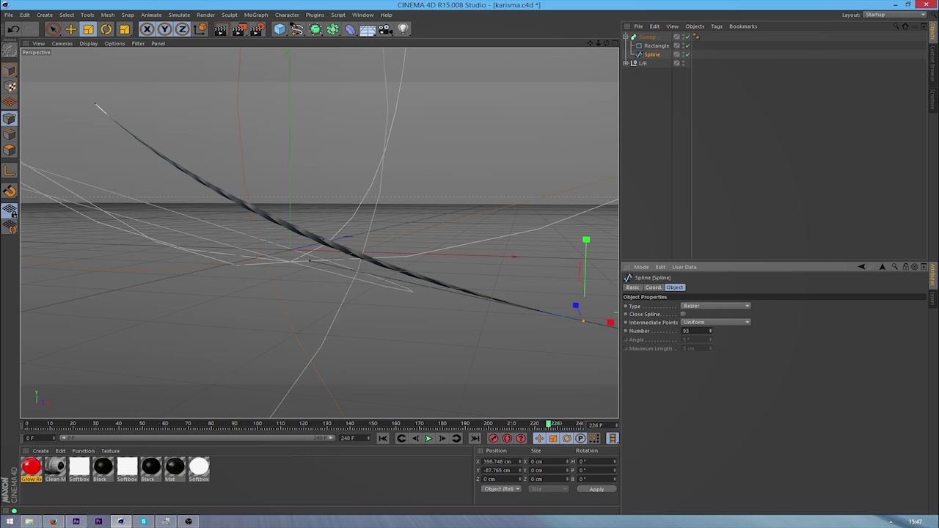
mouse_move(607, 43)
left_mouse_down()
mouse_move(572, 88)
mouse_move(613, 26)
left_mouse_up()
left_click_drag(319, 234, 481, 110, "alt")
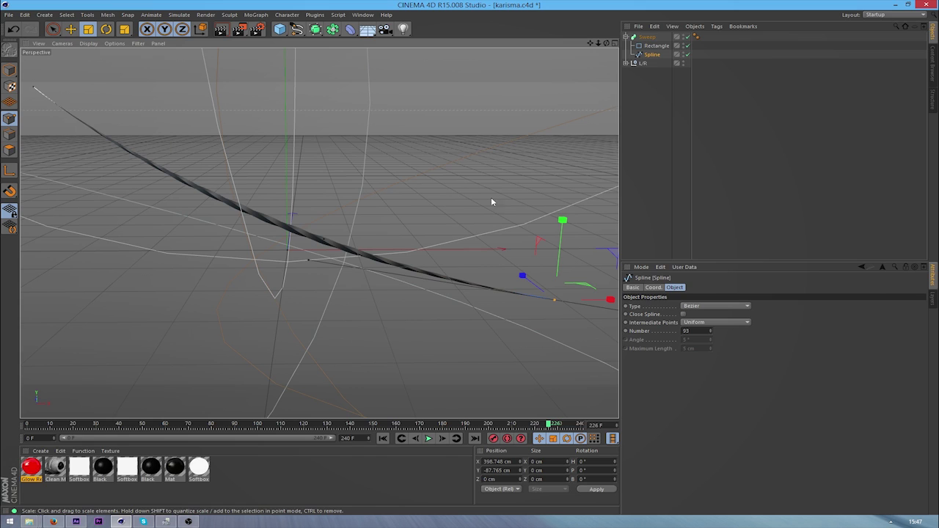
Step: Set the sweep's End Rotation to 983° for a looser twist
left_click(649, 37)
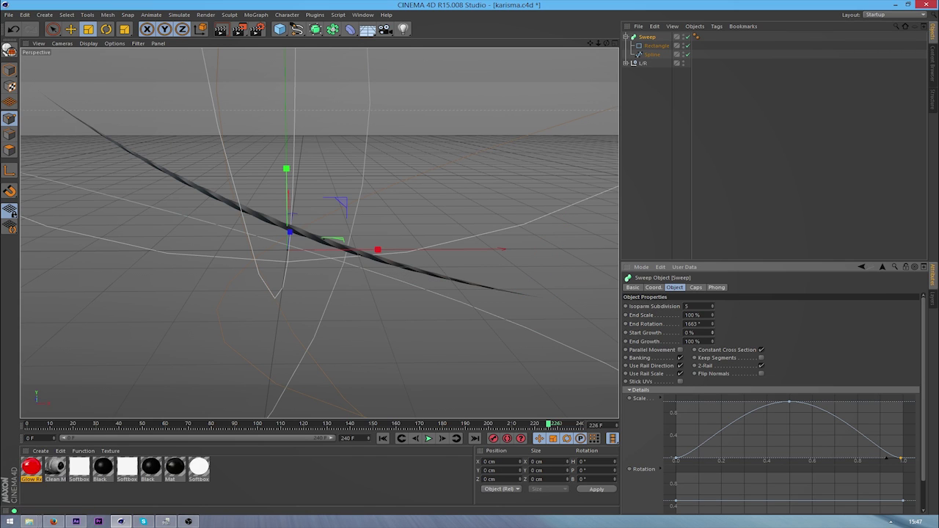
left_click_drag(712, 333, 713, 359)
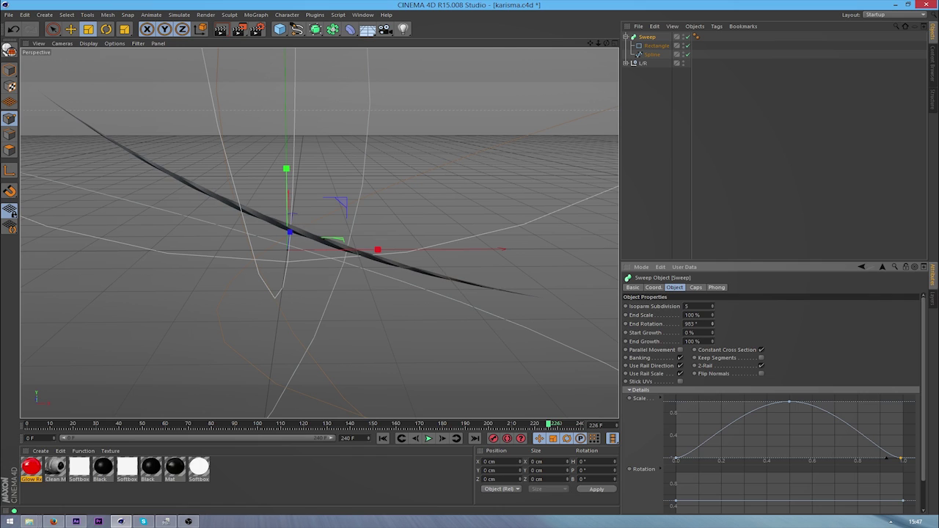
Step: Try to move the sweep slightly downward with the Move tool
left_click(71, 28)
left_click(311, 250)
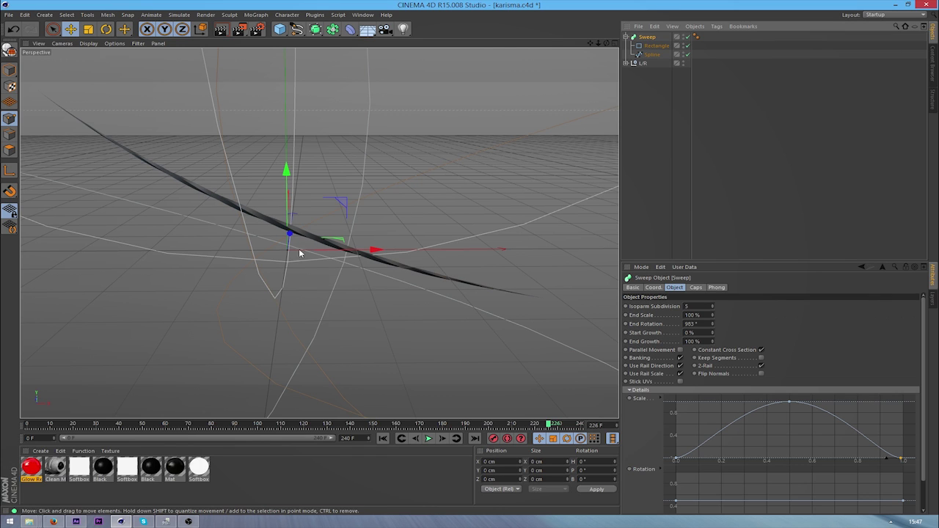
left_click_drag(314, 245, 311, 258)
key("ctrl+z")
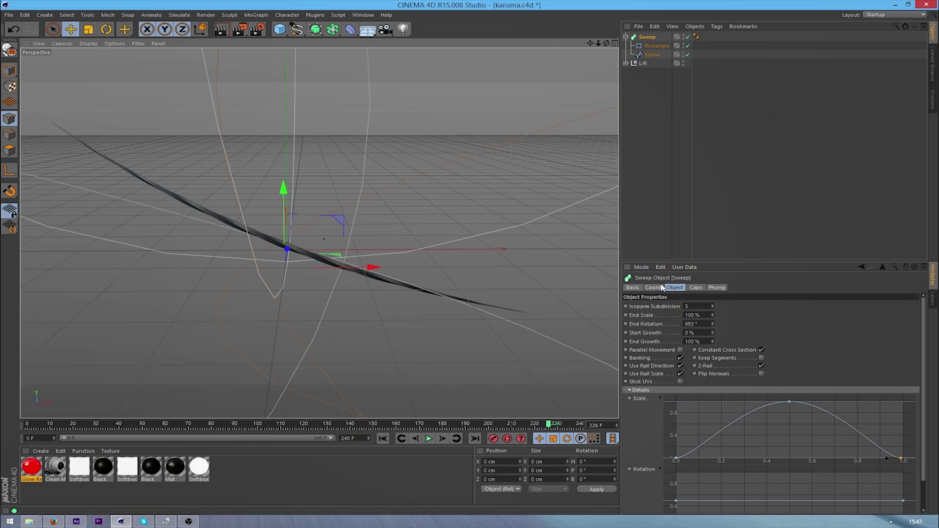
Step: Move the sweep down along its Y axis to about -38.9 cm, keeping X and Z at 0 cm
left_click(653, 288)
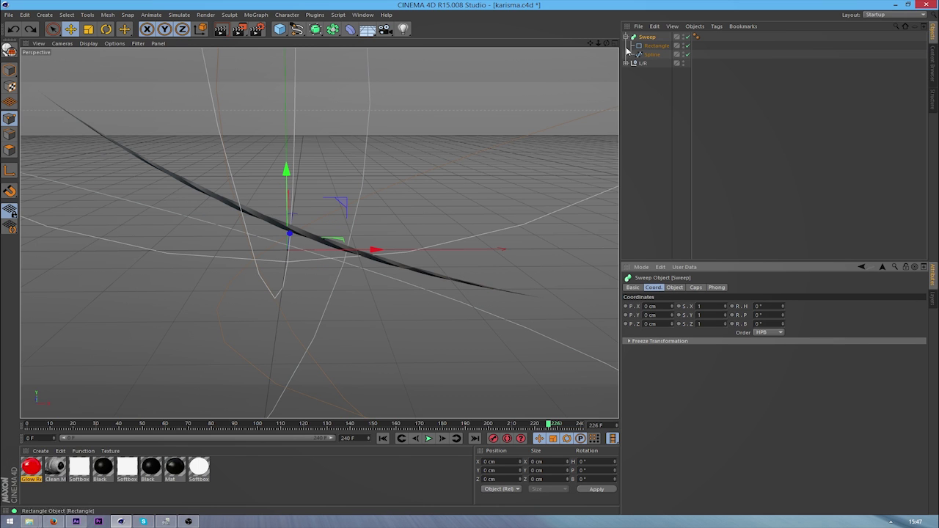
mouse_move(607, 43)
left_mouse_down()
mouse_move(633, 95)
mouse_move(623, 36)
left_mouse_up()
left_click_drag(319, 233, 345, 169)
left_click_drag(287, 172, 288, 193)
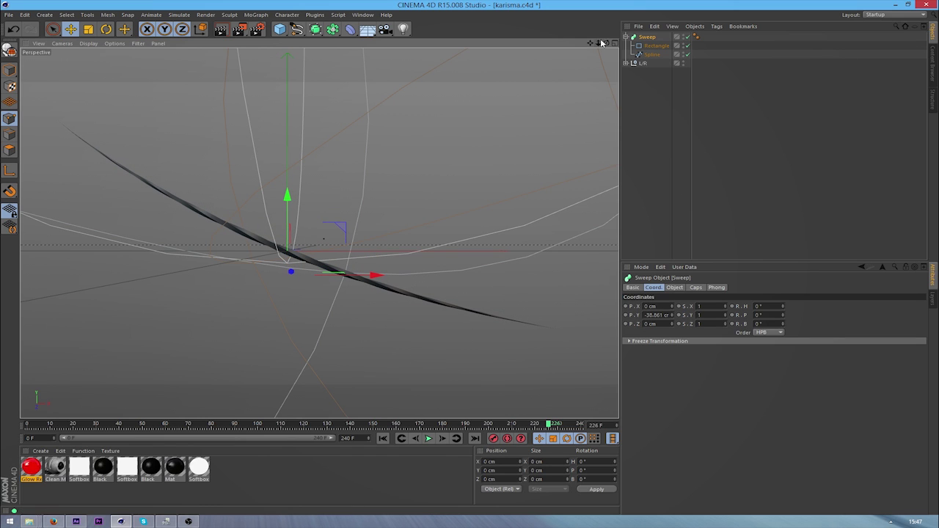
left_click_drag(591, 43, 613, 51)
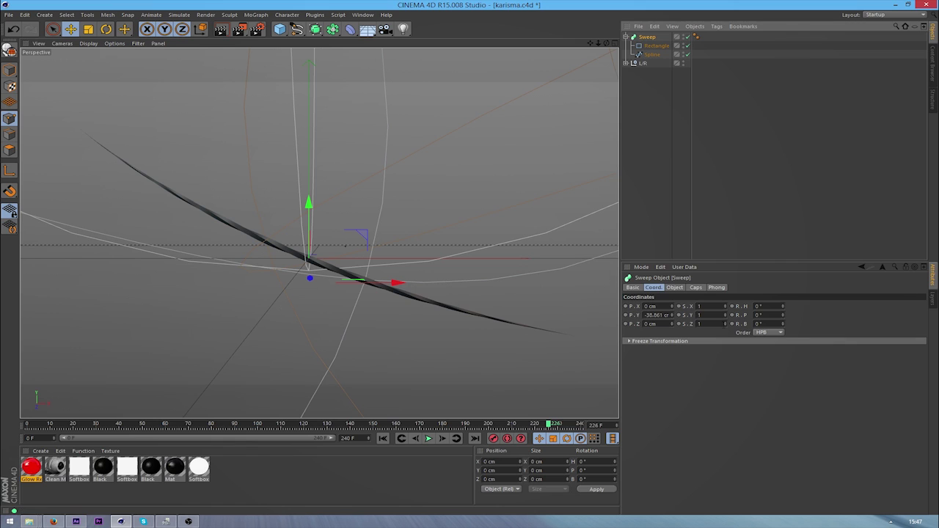
left_click(675, 287)
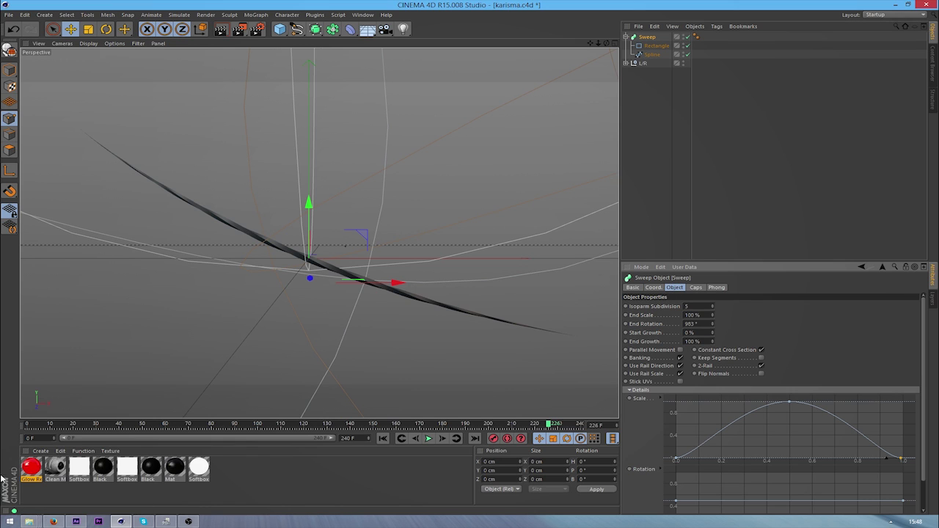
Step: Change the animation unit in the preferences to Seconds
left_click(26, 15)
left_click(57, 157)
left_click(25, 15)
left_click(64, 155)
key("ctrl+e")
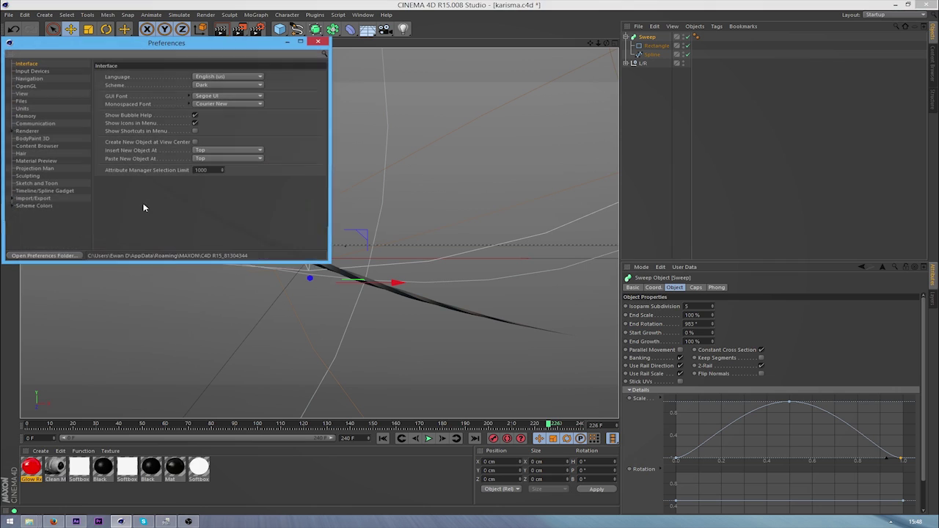
left_click(23, 109)
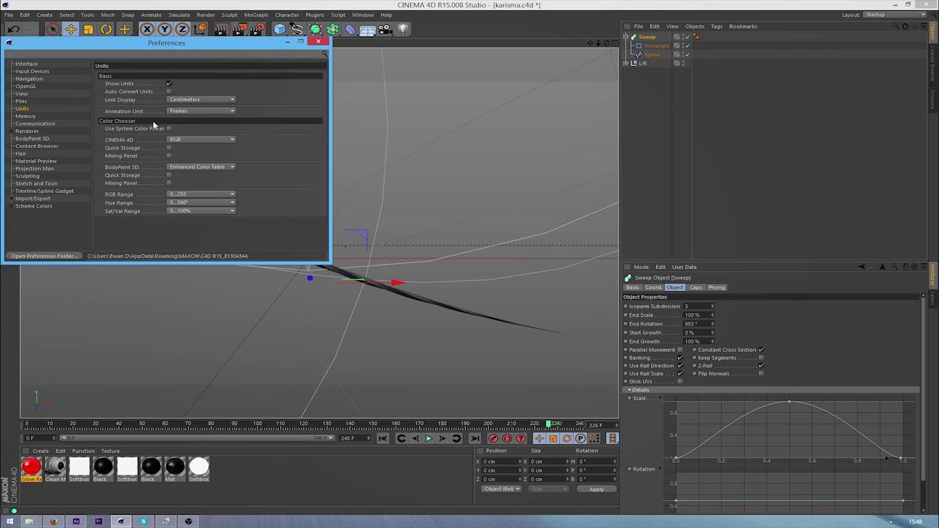
left_click(203, 101)
left_click(191, 102)
left_click(191, 112)
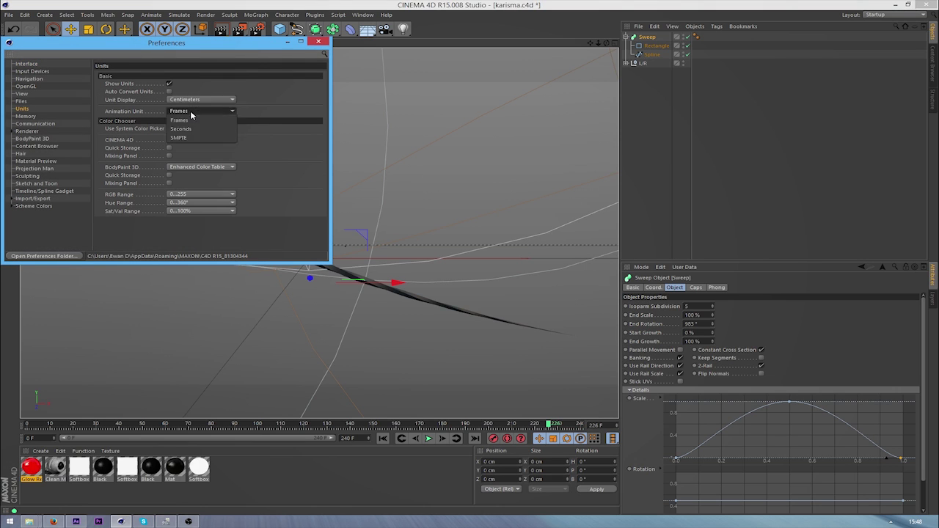
left_click(180, 129)
left_click(318, 43)
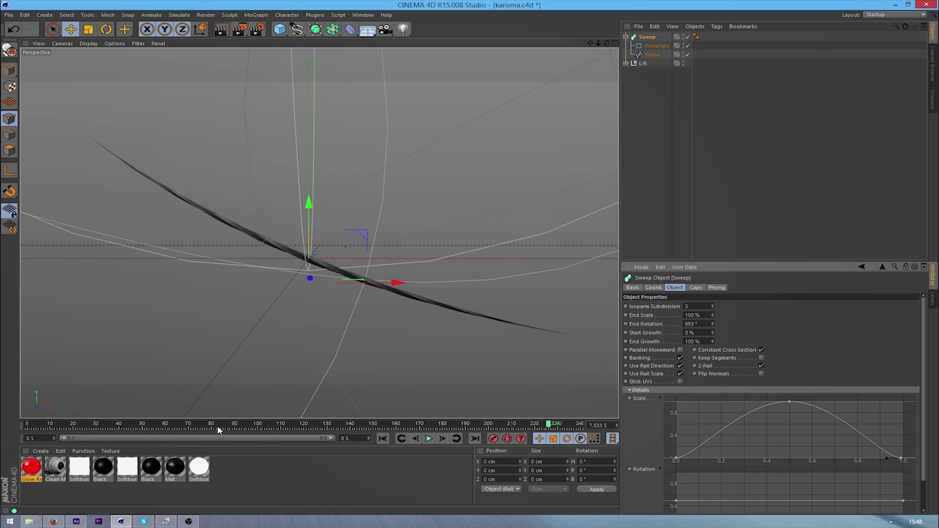
Step: Set the end time of the timeline to 3 seconds
left_click(30, 438)
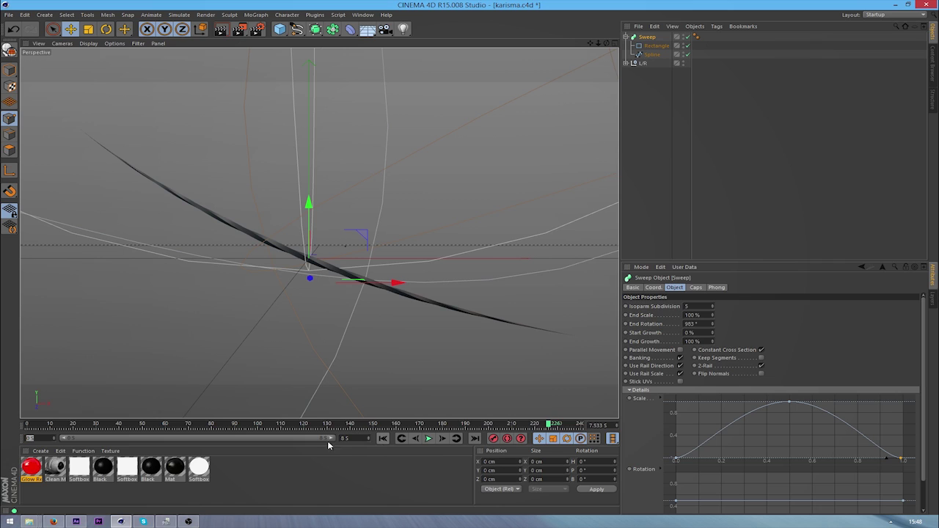
left_click(353, 440)
type("3")
left_click(352, 479)
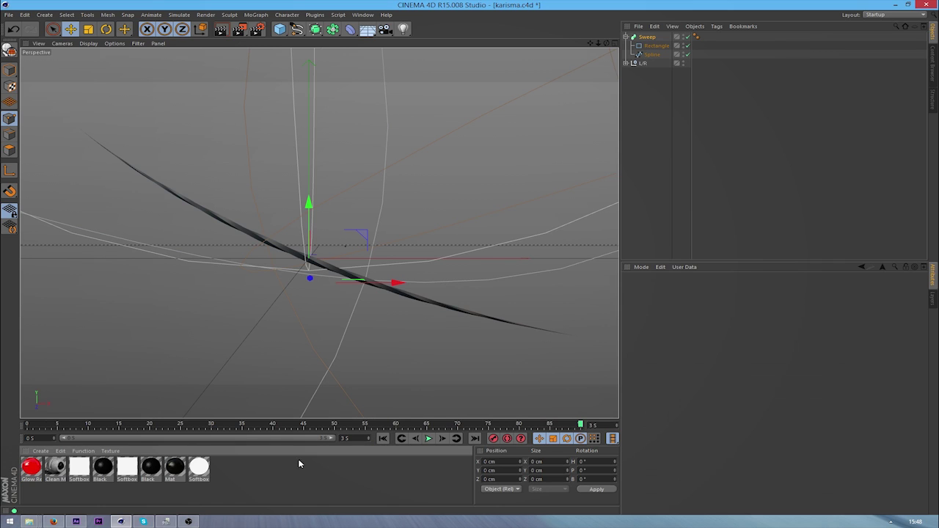
Step: Set the sweep's Start Growth and End Growth to 50% and keyframe both at 0 seconds
left_click_drag(581, 429, 2, 438)
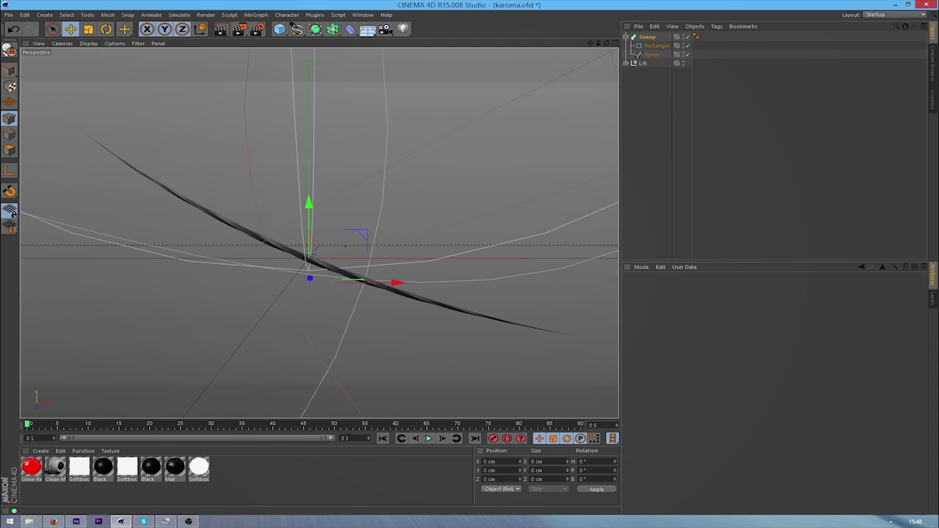
left_click(647, 37)
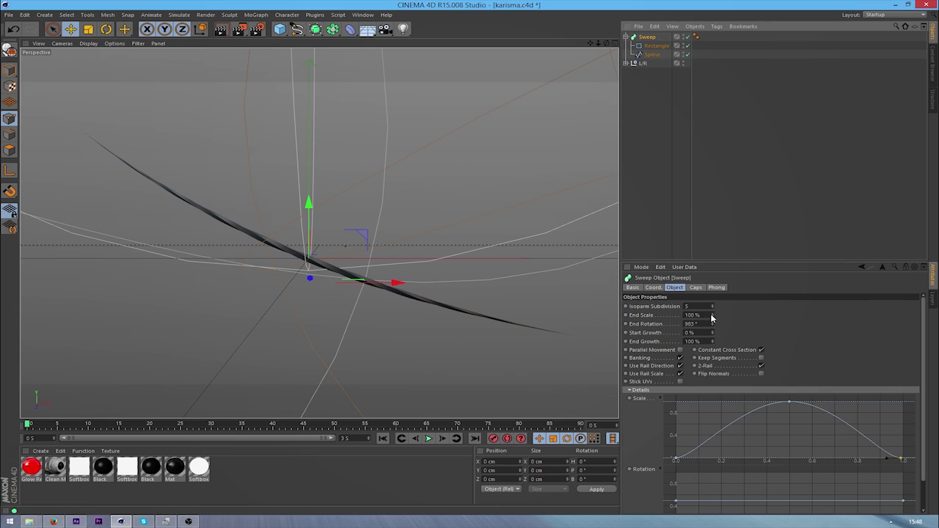
left_click_drag(707, 334, 608, 334)
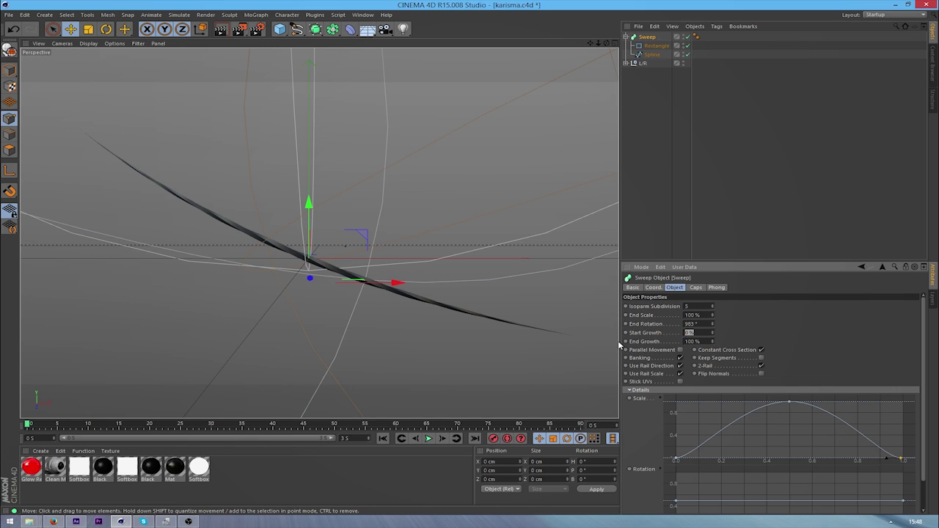
type("50")
key("Tab")
type("50")
key("Return")
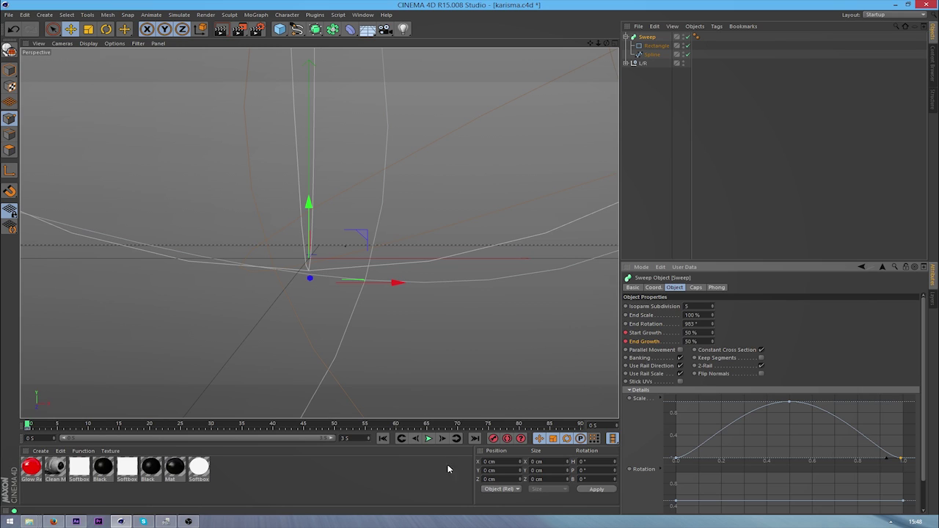
Step: Keyframe the sweep's Start Growth at 100% and End Growth at 0% at 3 seconds, and scrub through the growth
left_click(476, 440)
left_click_drag(712, 333, 712, 301)
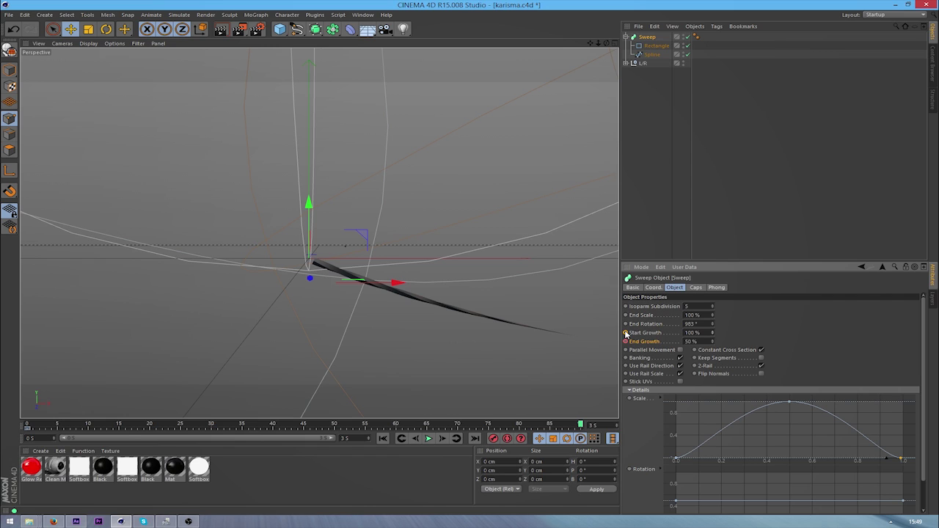
left_click_drag(712, 342, 712, 367)
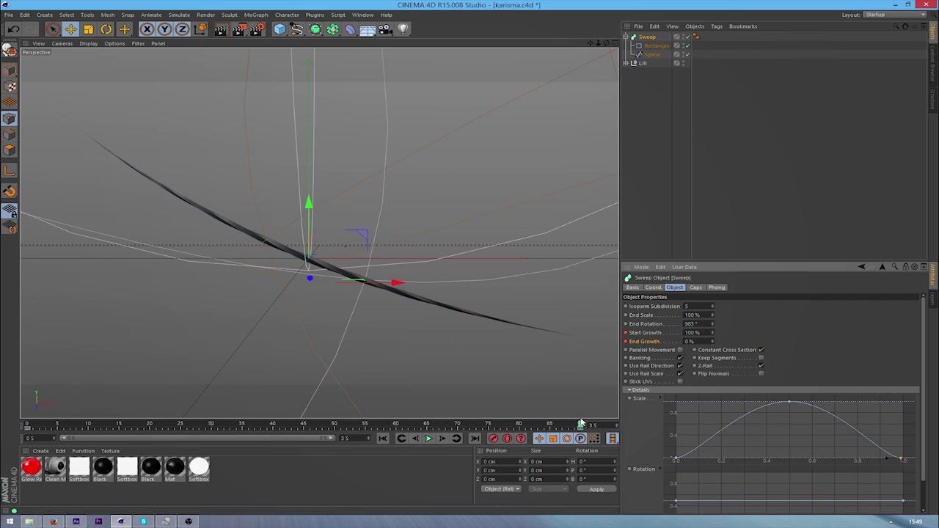
left_click_drag(579, 426, 2, 444)
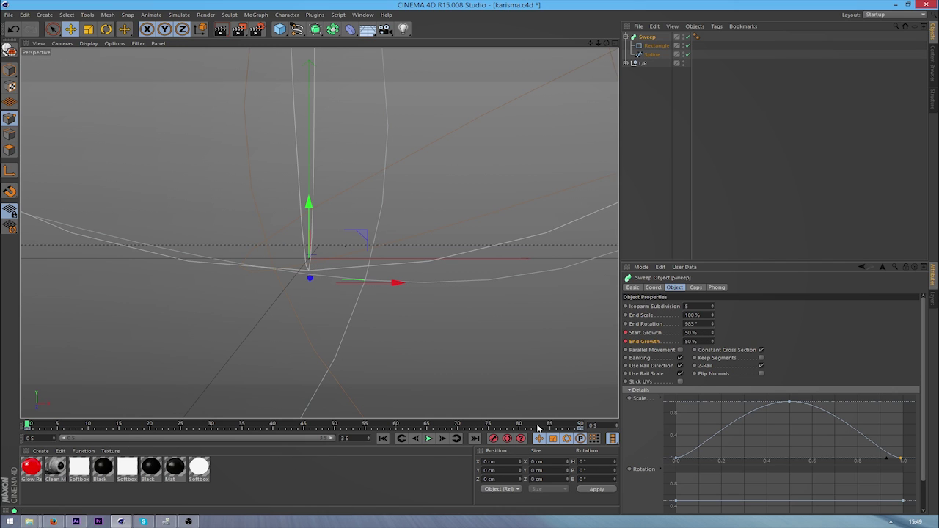
left_click_drag(544, 427, 619, 425)
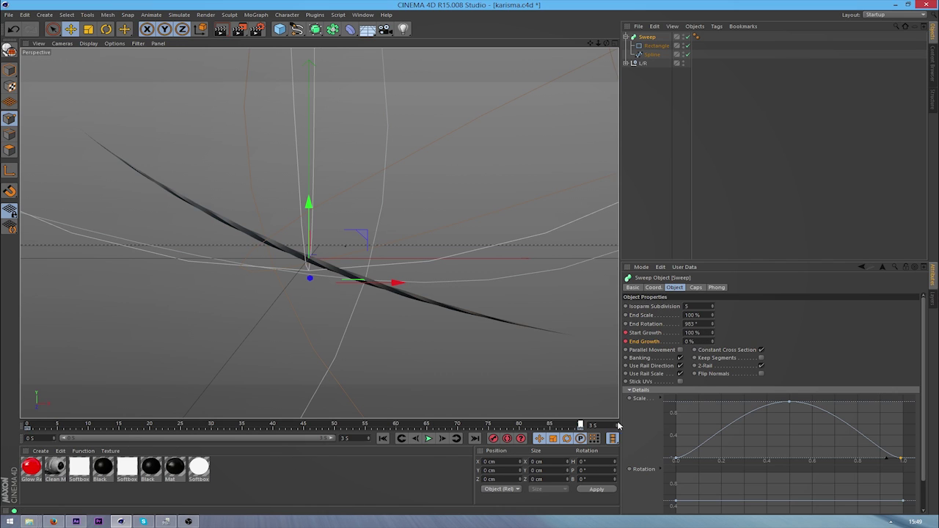
Step: Keyframe the sweep's End Rotation at 983° at 3 seconds and at 216° at 0 seconds
right_click(626, 325)
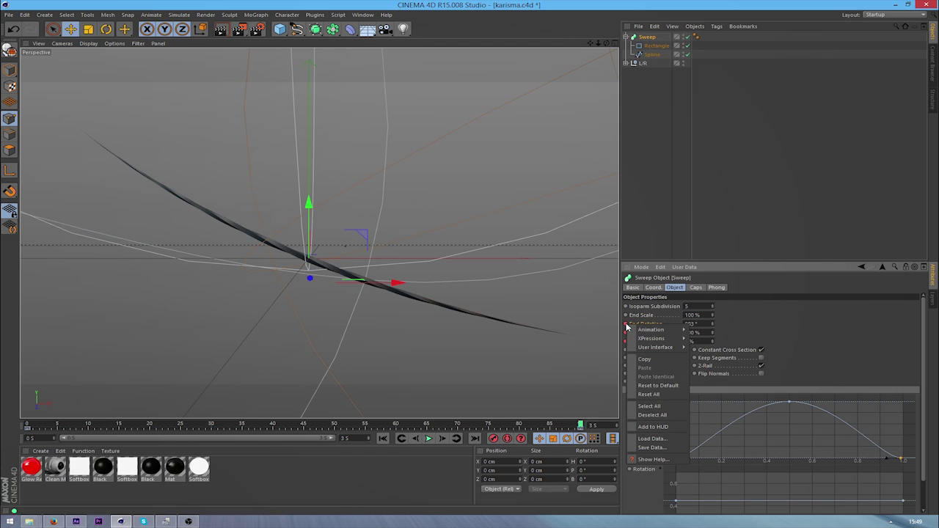
left_click(752, 326)
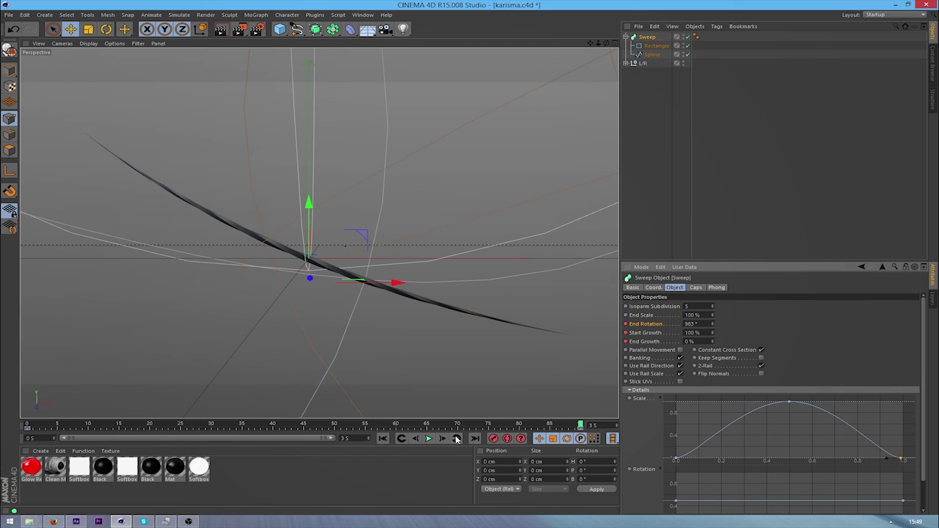
left_click(401, 439)
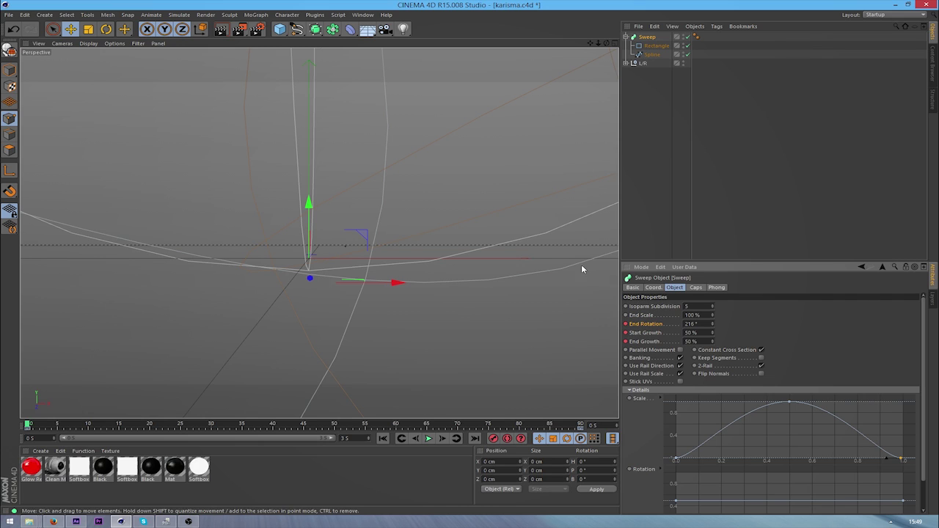
Step: Play the animation from the start to review the strand's growth and twist
left_click(429, 438)
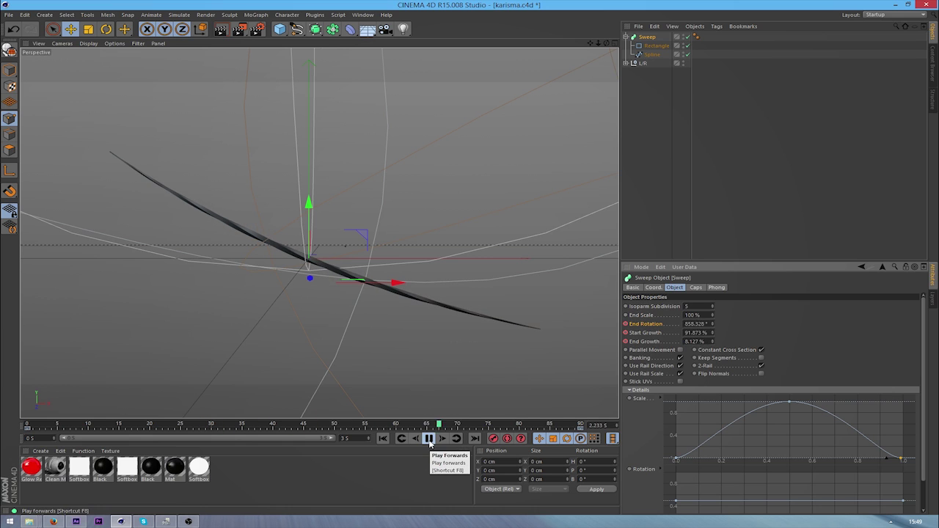
left_click_drag(520, 427, 28, 425)
left_click(430, 439)
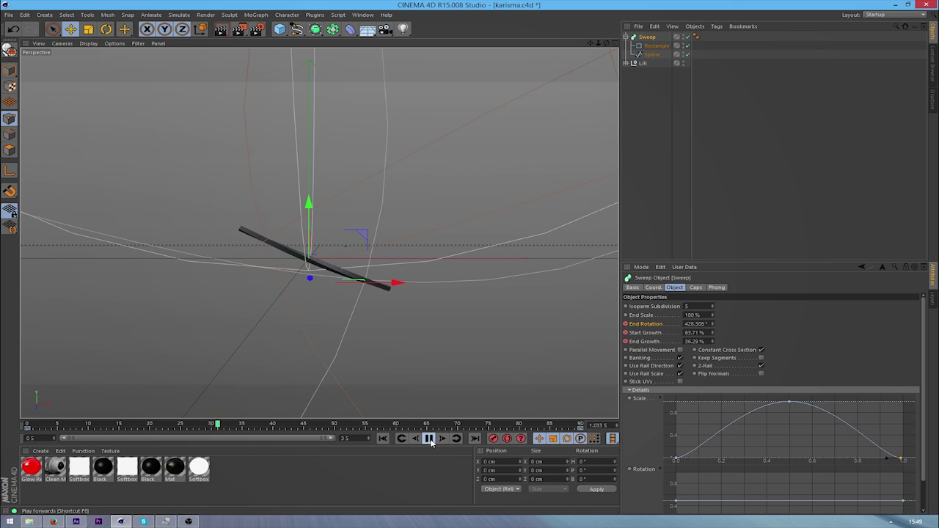
left_click(429, 438)
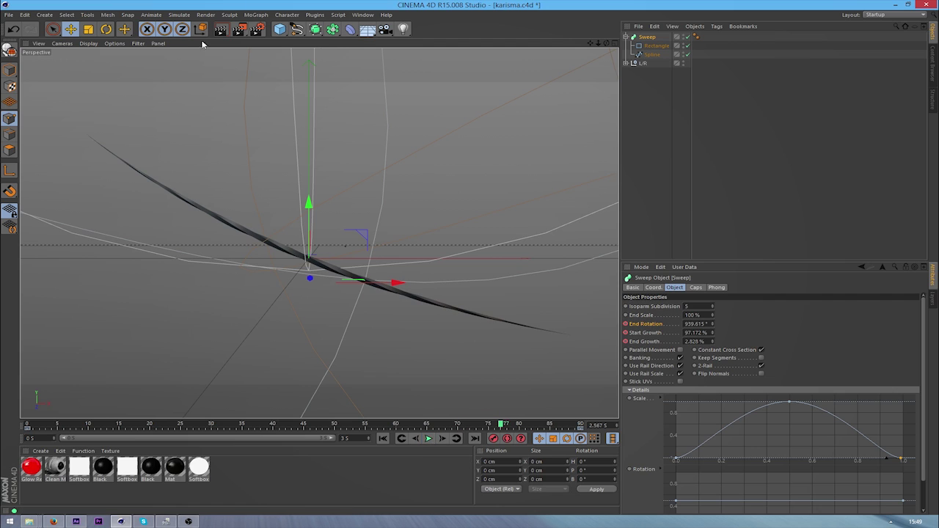
Step: Add a MoText object with the text AXIS
left_click(257, 15)
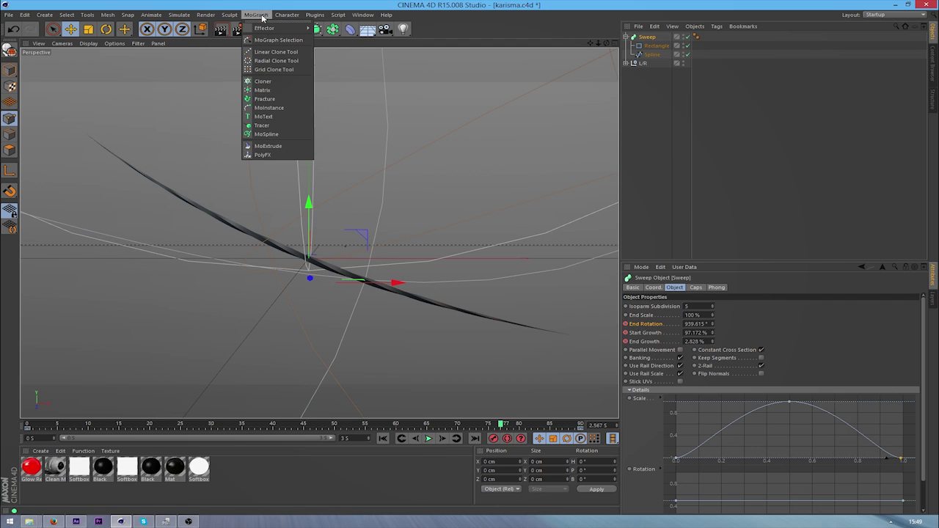
left_click(276, 116)
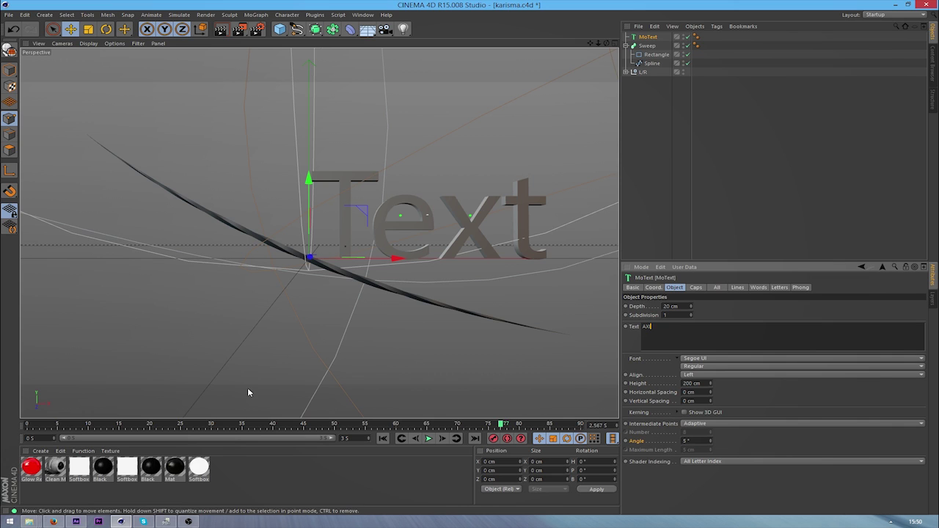
Step: Set the MoText font to Cafe Nero M54
left_click(707, 360)
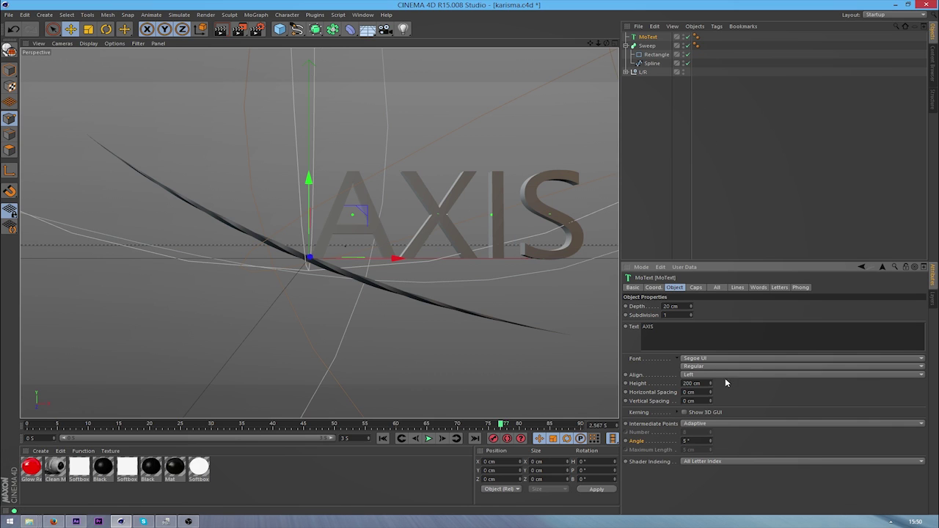
left_click(721, 360)
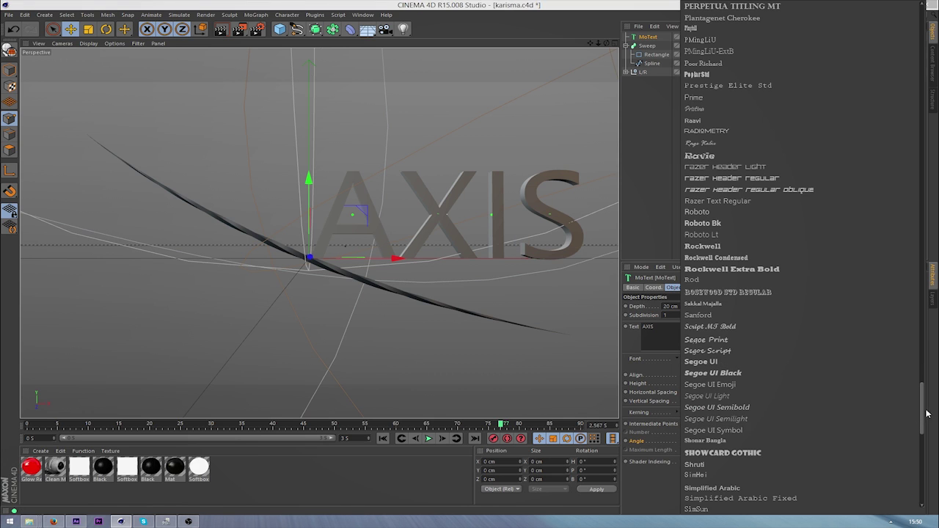
left_click_drag(928, 414, 935, 46)
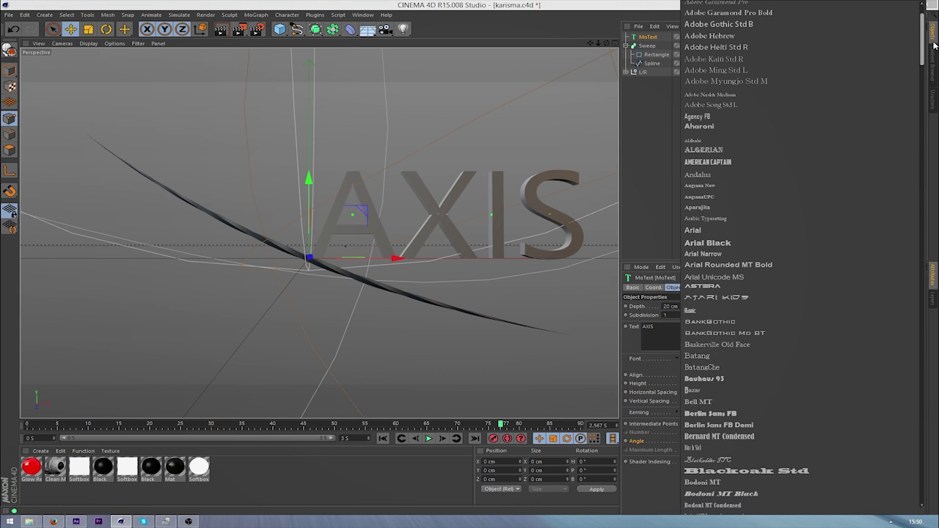
left_click(719, 287)
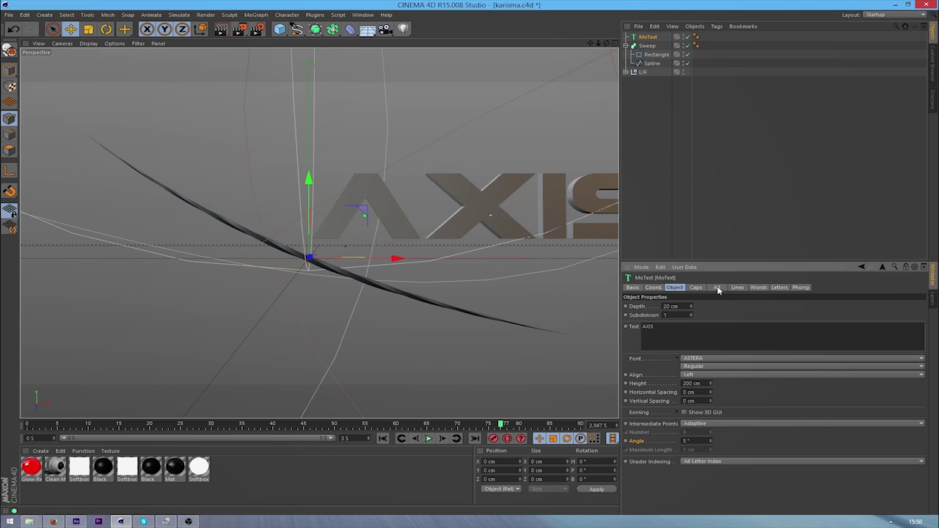
left_click(692, 358)
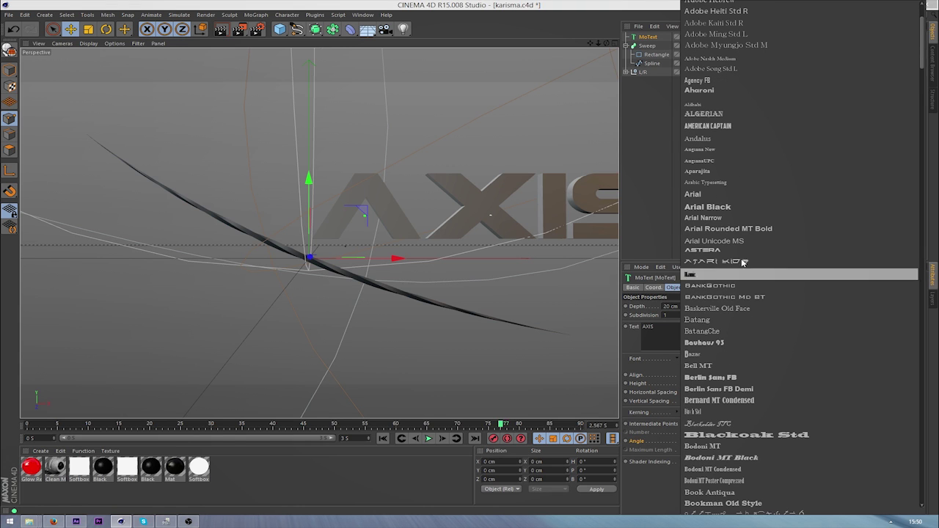
scroll(741, 242, "down", 5)
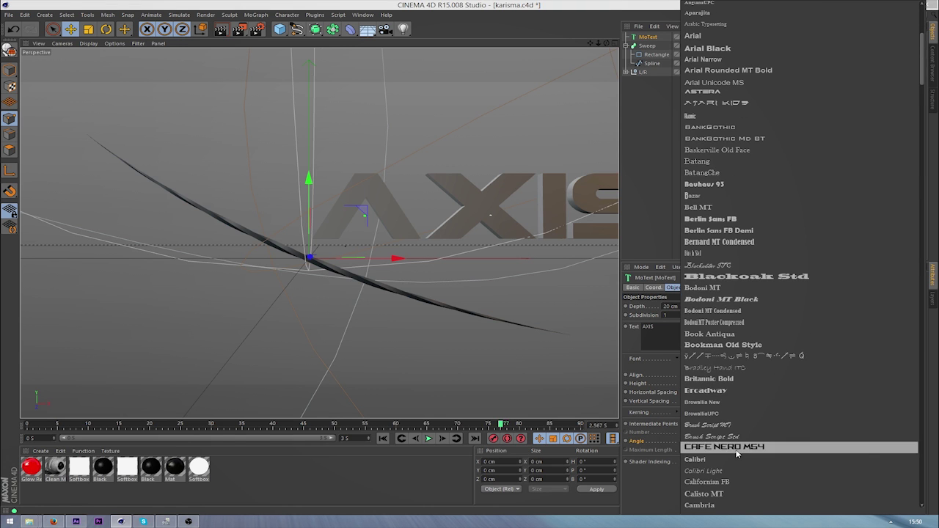
left_click(733, 446)
Step: Align the AXIS text to Middle and set its depth to 60 cm
left_click(706, 374)
left_click(705, 384)
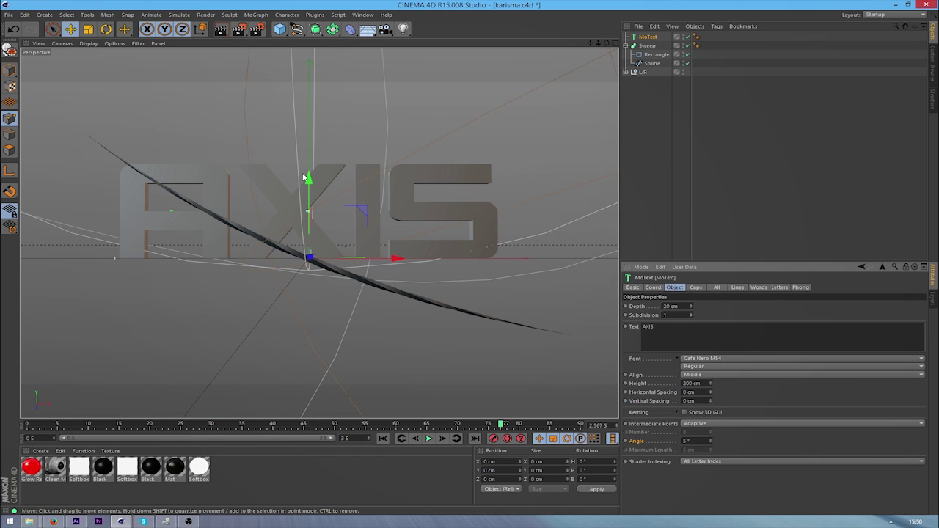
left_click_drag(680, 306, 432, 305)
type("60")
key("Return")
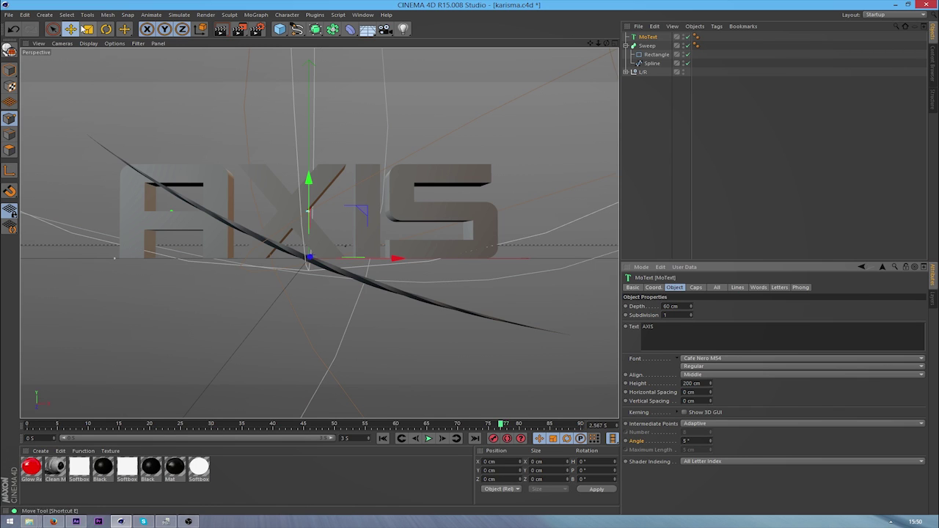
Step: Scale up the sweep's rectangle profile to thicken the strand
left_click(656, 54)
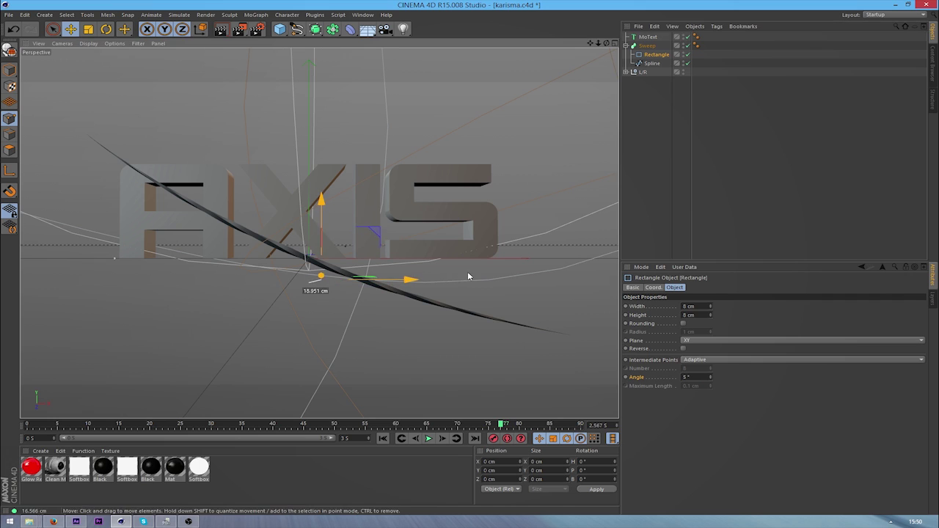
left_click(88, 29)
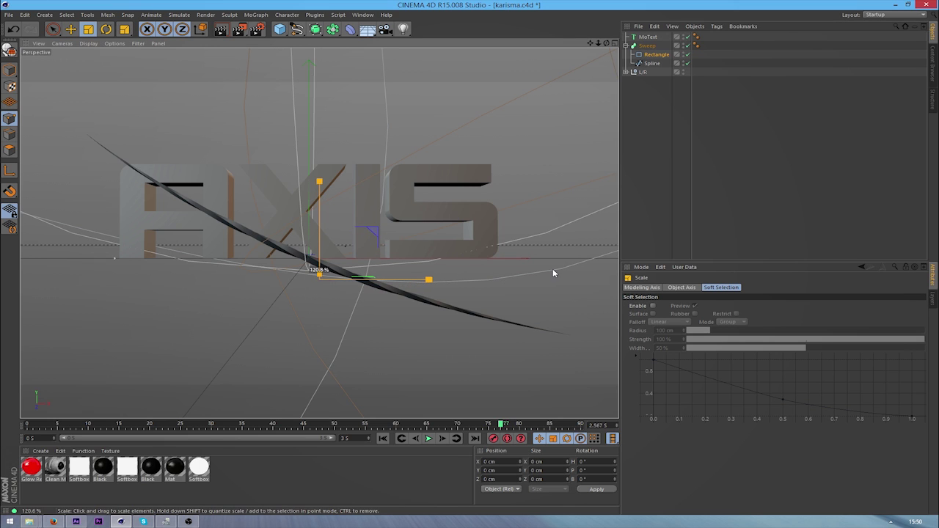
left_click_drag(611, 268, 593, 264)
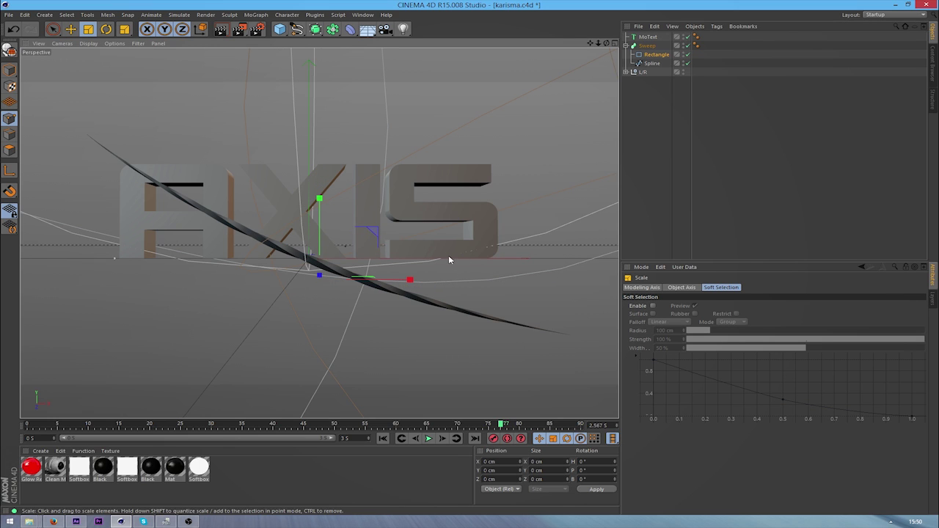
left_click_drag(463, 257, 415, 257)
left_click_drag(446, 204, 180, 290)
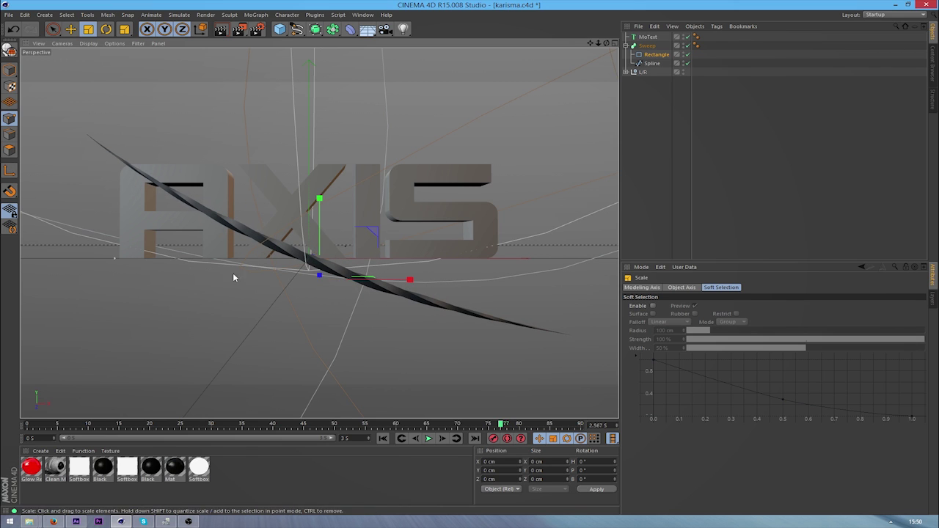
Step: Scale the AXIS MoText down to a height of about 85.6 cm and nudge its position against the strand
left_click(649, 37)
left_click_drag(422, 194, 221, 221)
left_click(68, 31)
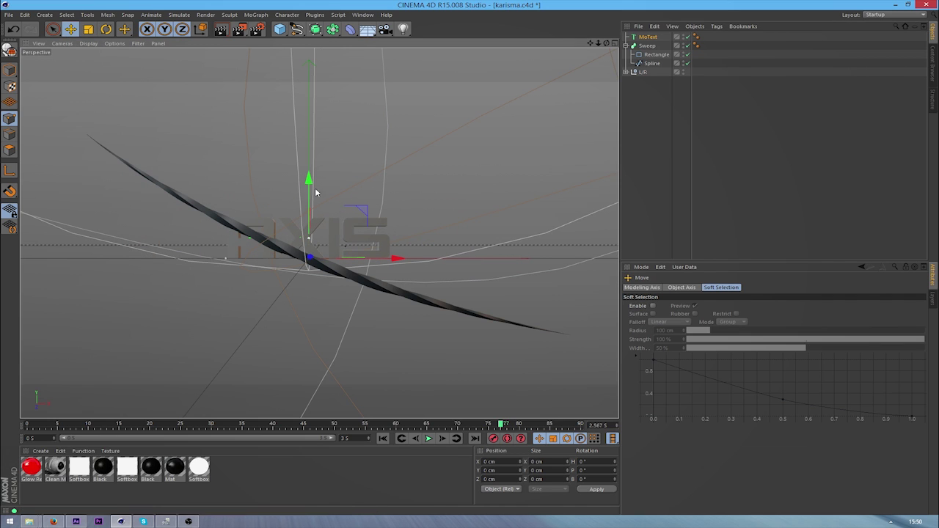
mouse_move(308, 272)
left_mouse_down()
mouse_move(310, 258)
mouse_move(292, 266)
mouse_move(308, 262)
left_mouse_up()
Step: Add a Random effector to the MoText and set its position offsets to 5 cm on X, Y and Z
left_click(647, 37)
left_click(256, 15)
mouse_move(279, 27)
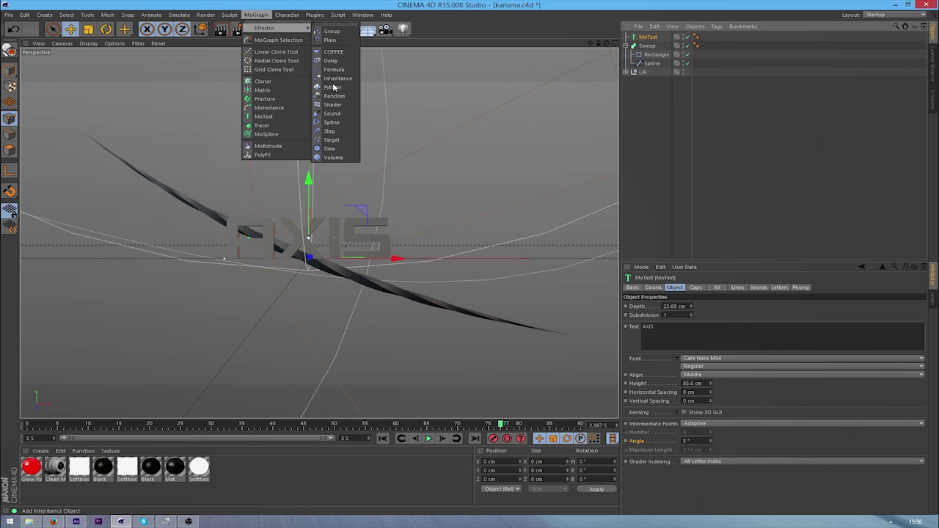
left_click(334, 96)
left_click(723, 287)
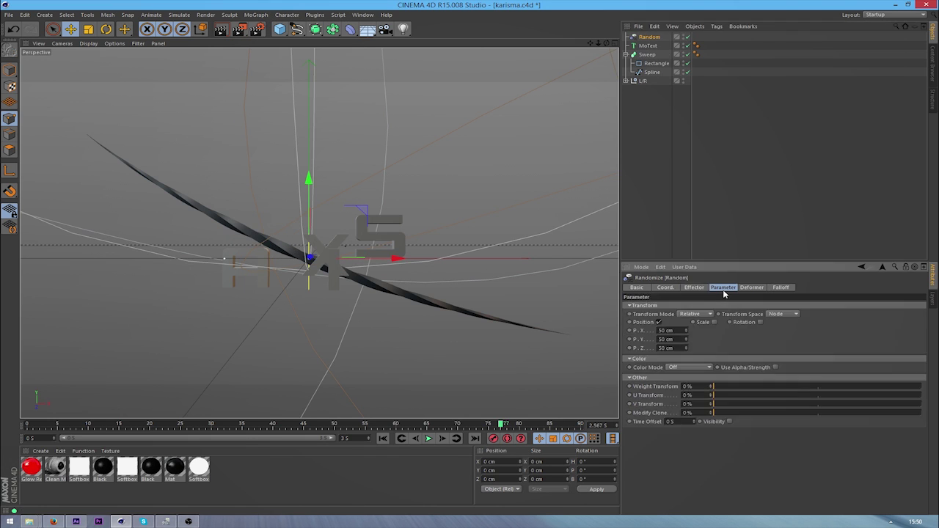
type("5")
key("Tab")
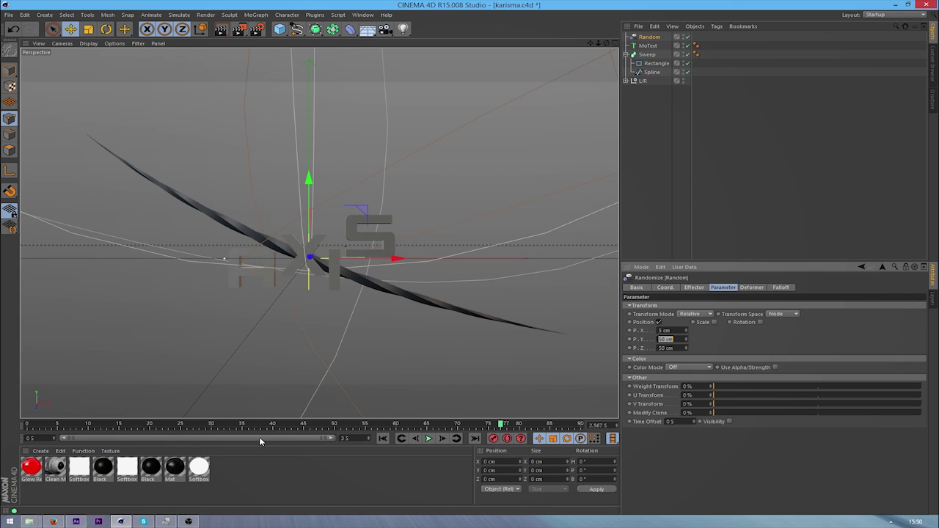
type("5")
key("Tab")
type("5")
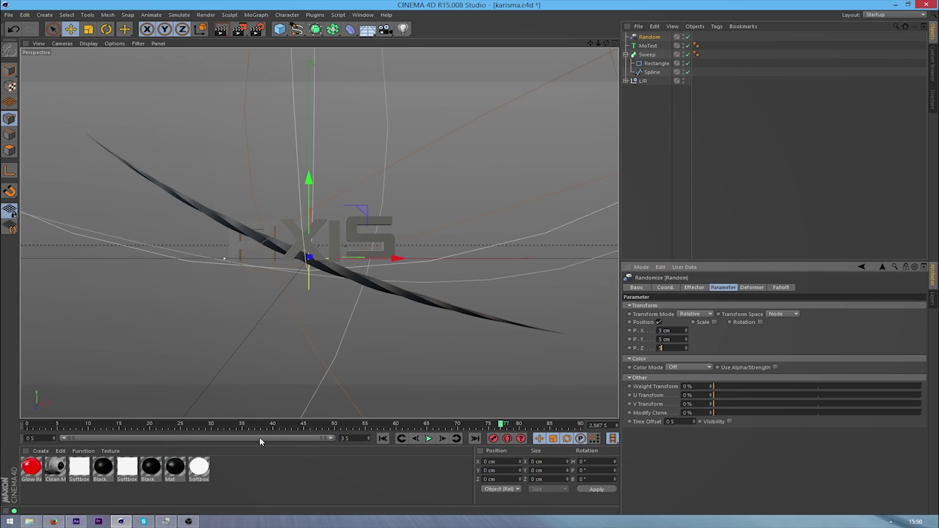
Step: Enable scale on the Random effector with Uniform Scale and Absolute Scale, and set the scale to -2.15
left_click(715, 322)
left_click(739, 357)
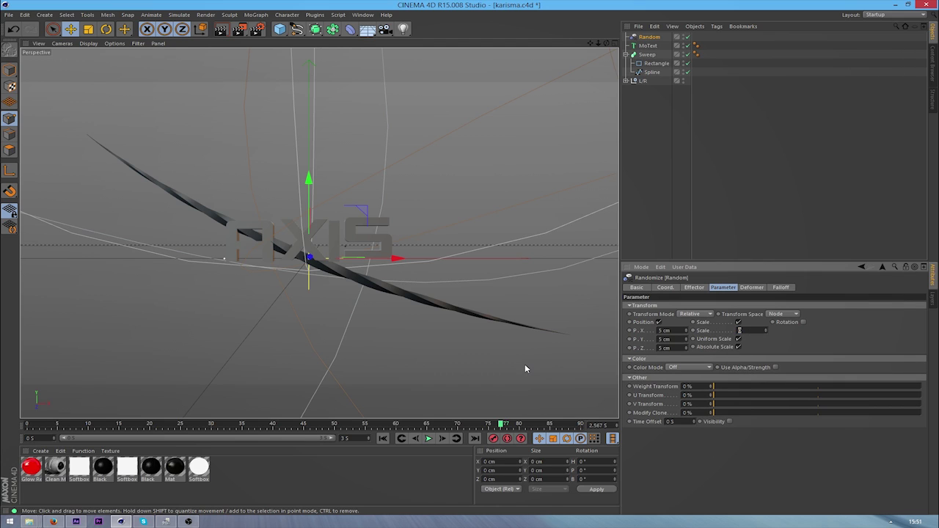
type("-2")
key("Return")
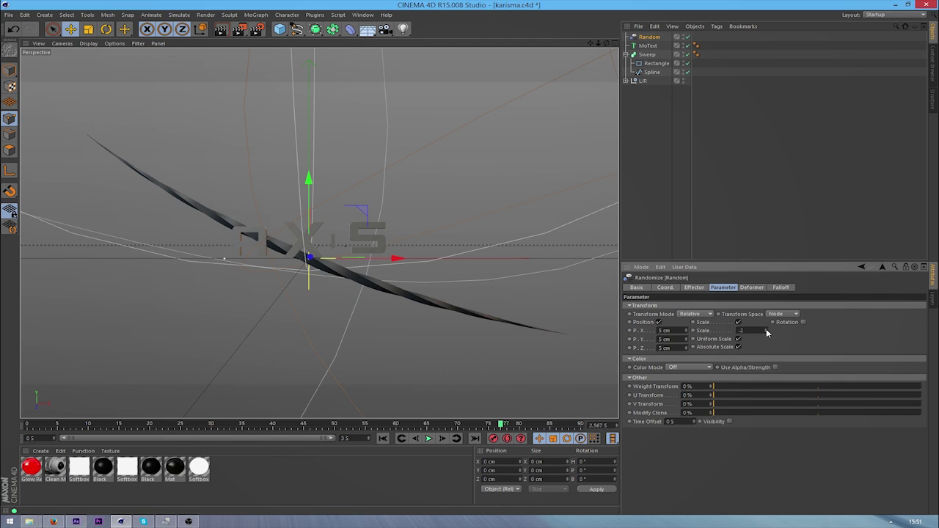
left_click_drag(766, 332, 772, 332)
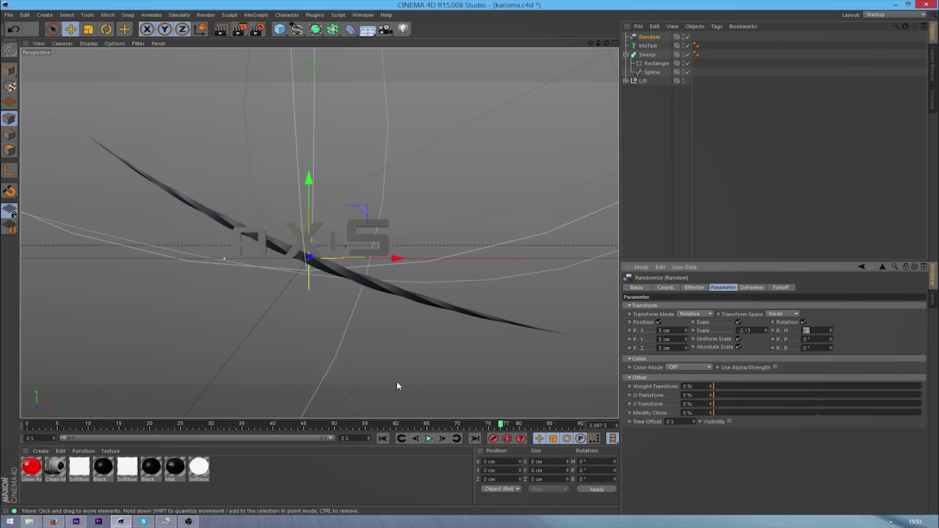
Step: Enable rotation on the Random effector with R.H 75°, R.P 100° and R.B 125°
key("Tab")
type("100")
key("Tab")
type("12")
key("Return")
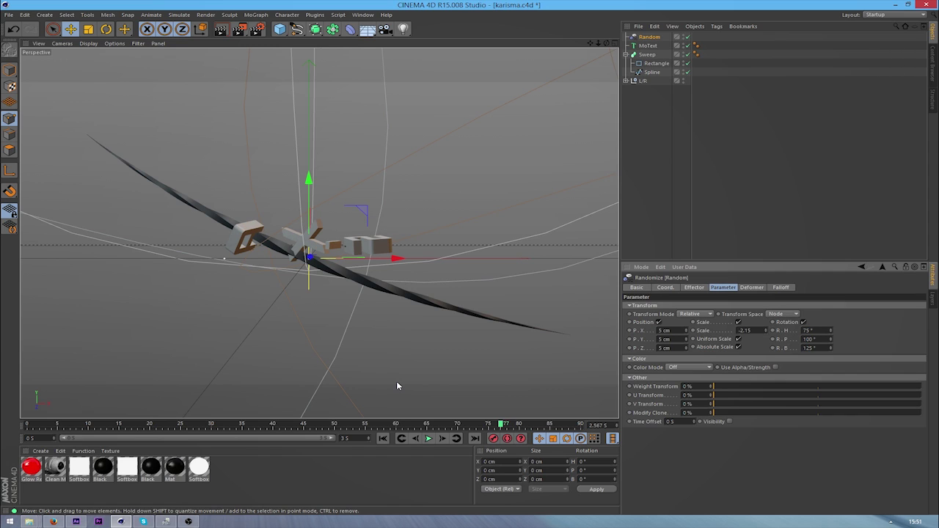
Step: Lower the Random effector's strength to -9% so the AXIS letters are only slightly scattered
left_click(701, 288)
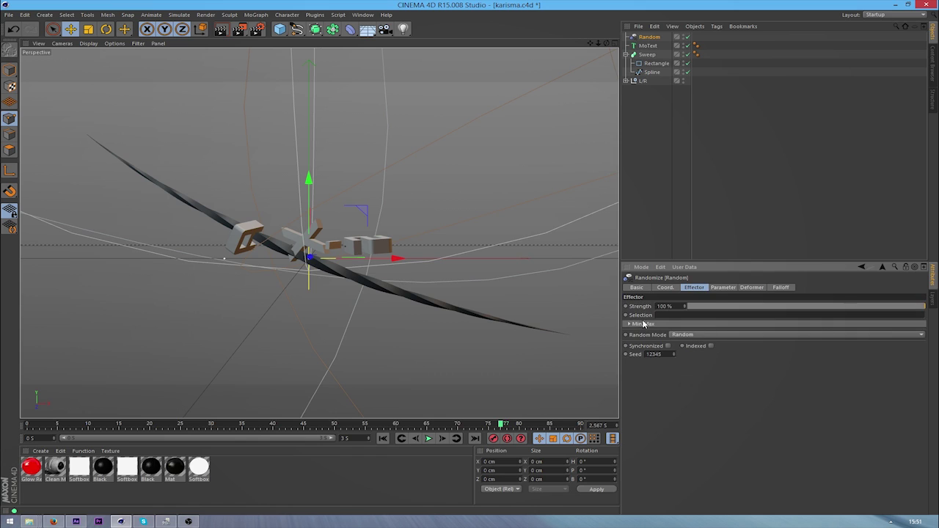
left_click_drag(685, 307, 704, 307)
left_click_drag(685, 307, 583, 306)
left_click_drag(689, 307, 692, 307)
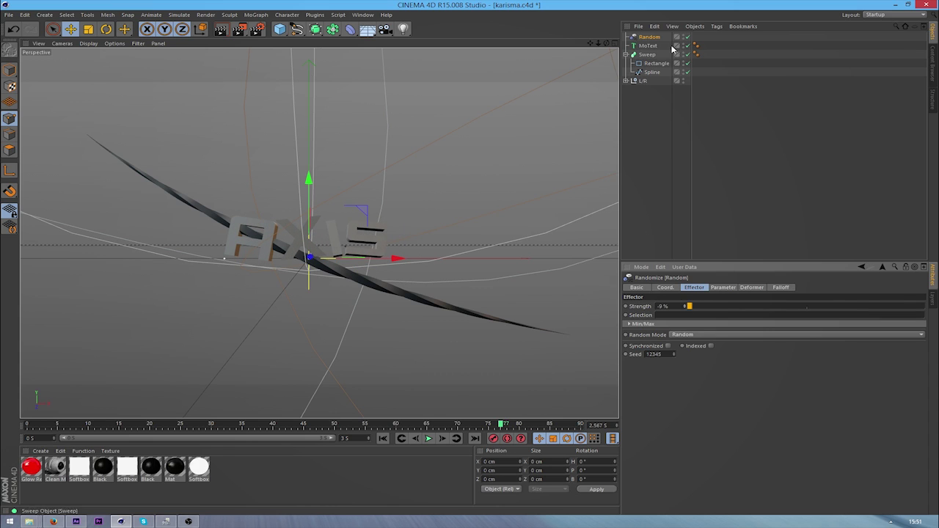
Step: Rotate the sweep slightly and shift it so the strand runs through the AXIS letters
left_click(647, 55)
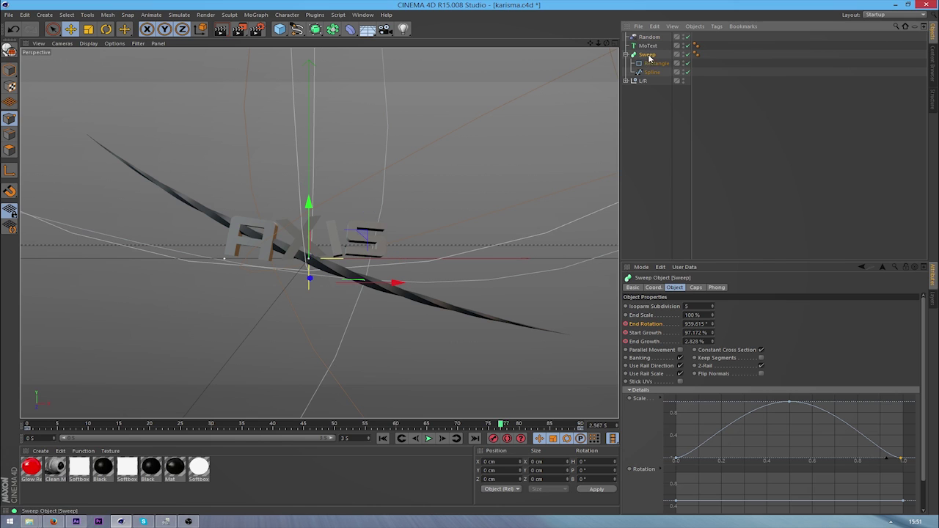
left_click(105, 29)
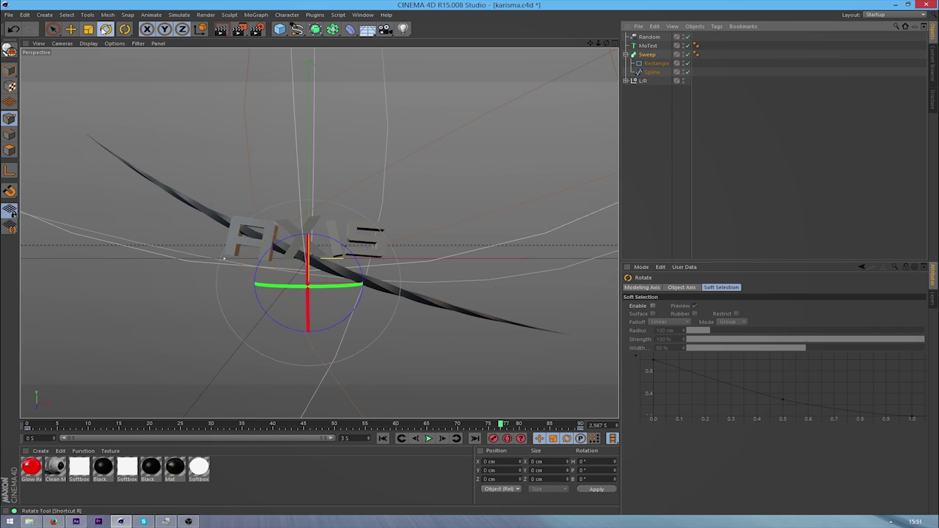
mouse_move(357, 262)
left_mouse_down()
mouse_move(336, 268)
mouse_move(357, 256)
left_mouse_up()
left_click(71, 29)
left_click_drag(318, 306, 326, 290)
left_click_drag(607, 44, 513, 46)
left_click_drag(318, 233, 451, 190, "alt")
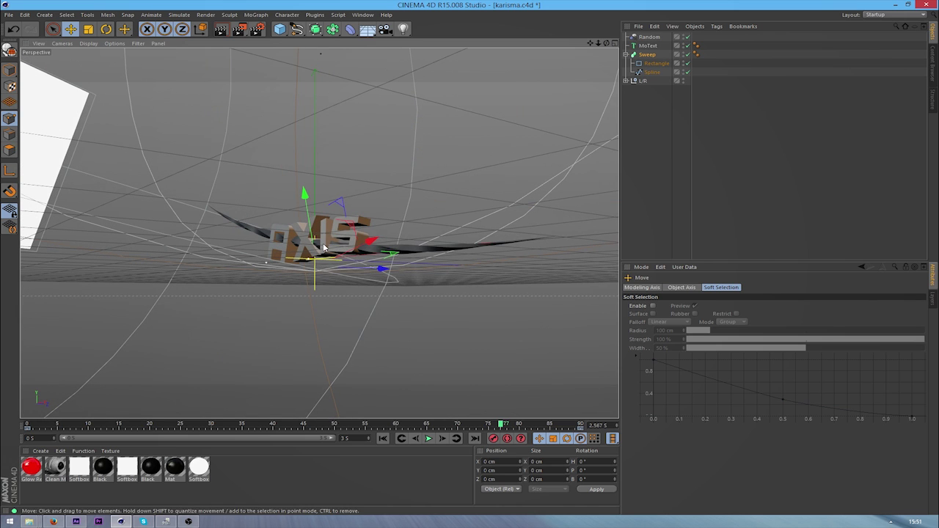
left_click_drag(304, 197, 306, 196)
left_click_drag(345, 238, 346, 197, "alt")
Step: Move the sweep's end keyframes from 3 seconds to 1 second to speed up the growth
left_click_drag(501, 424, 683, 433)
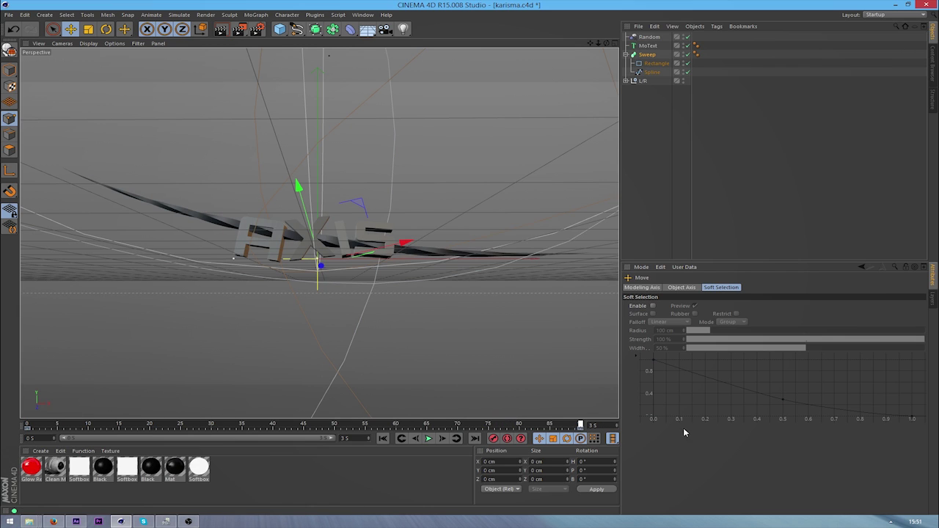
left_click(648, 56)
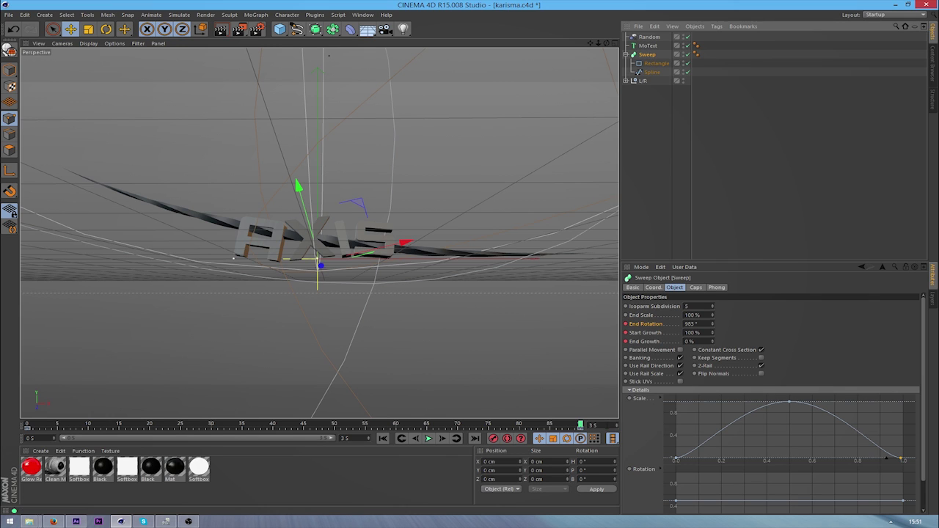
left_click(659, 85)
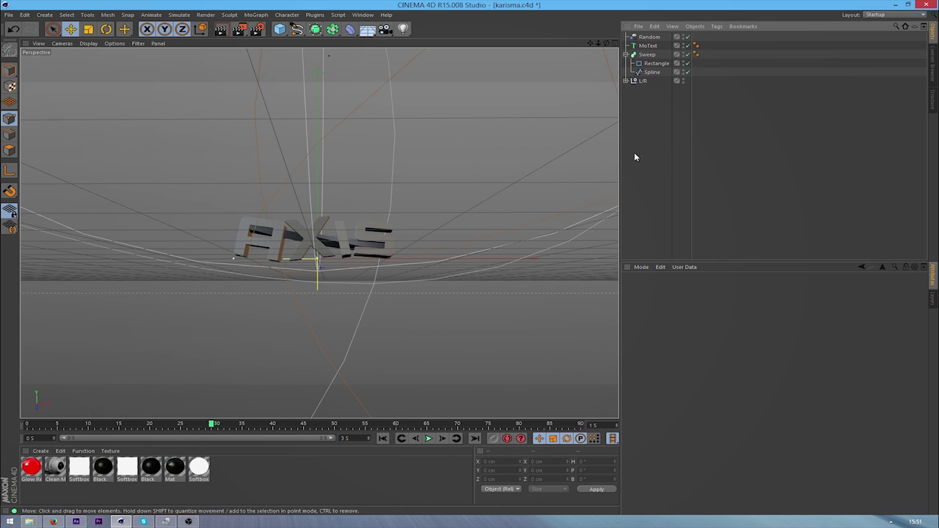
left_click(647, 55)
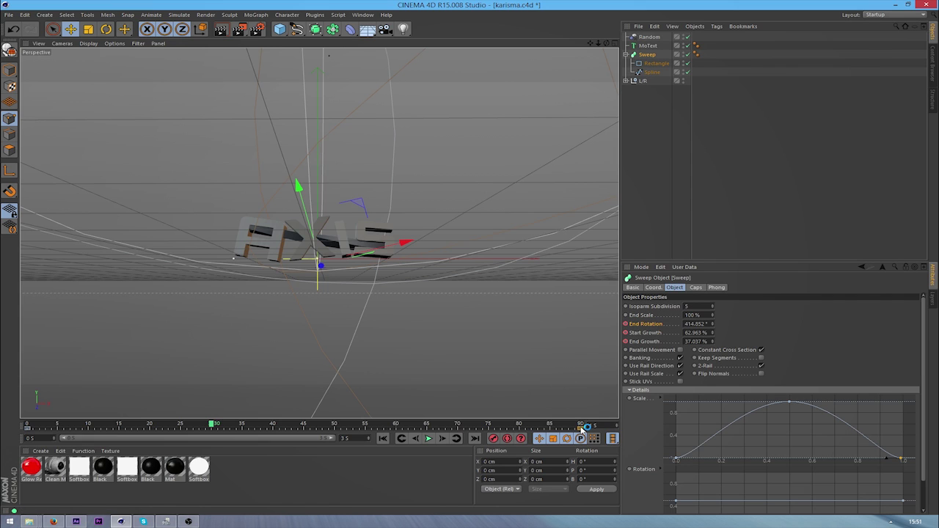
left_click(581, 429)
left_click_drag(539, 425, 551, 427)
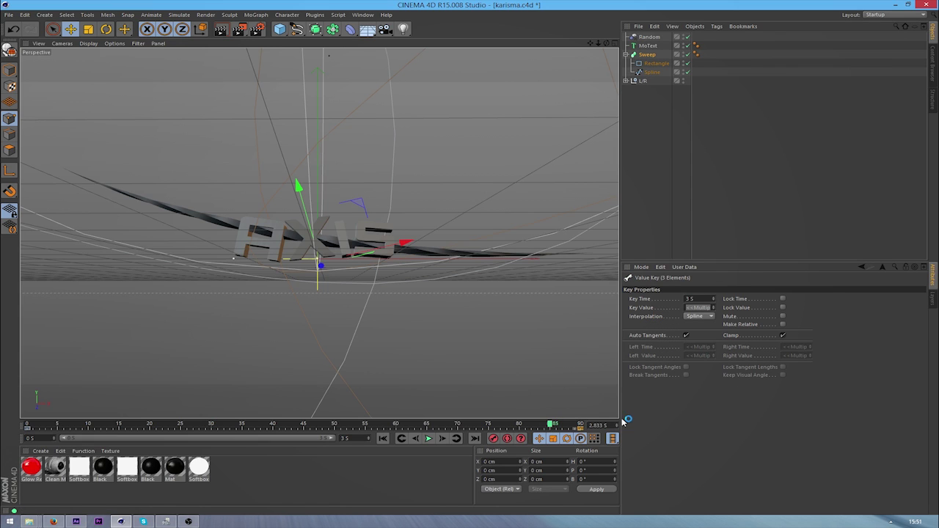
key("ctrl+z")
left_click_drag(581, 430, 27, 428)
Step: Play and scrub the animation to review the strand's faster growth
left_click(428, 440)
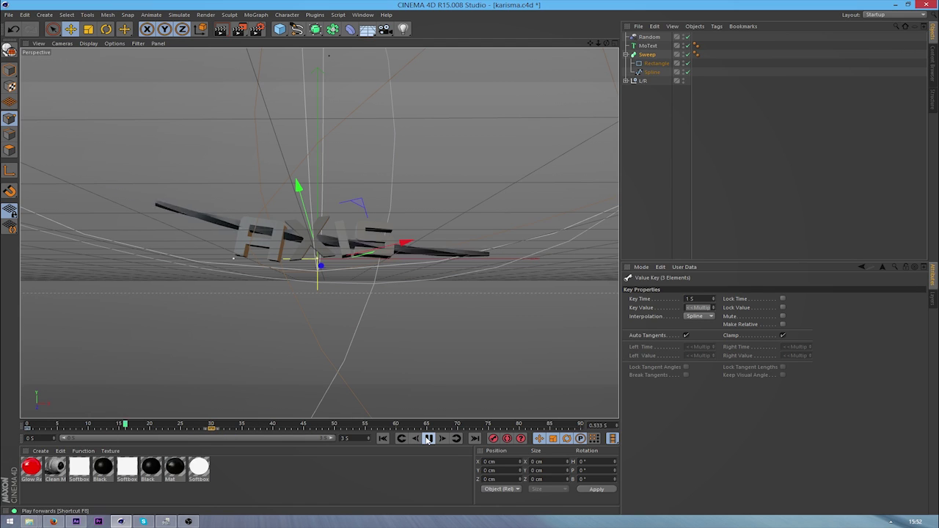
left_click(428, 438)
left_click_drag(280, 425, 378, 435)
left_click(662, 153)
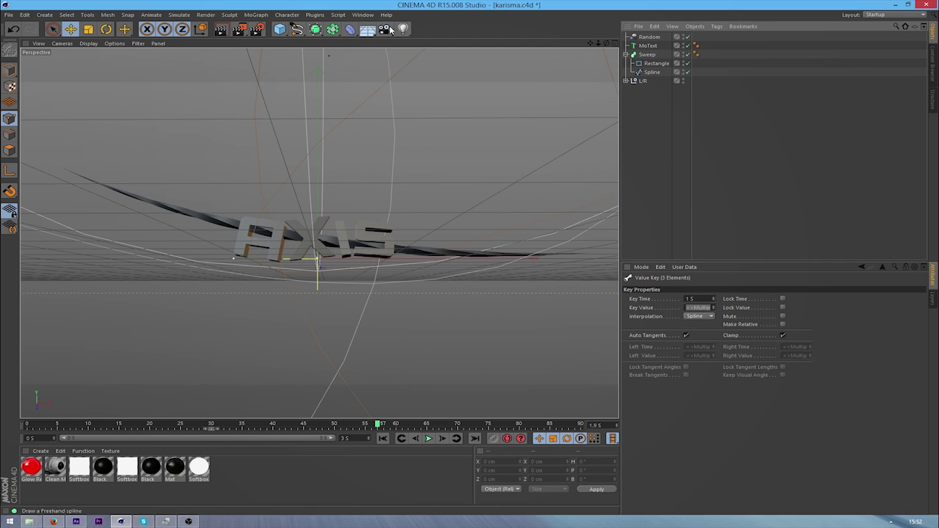
Step: Group the sweep, MoText and Random effector together into one null
left_click(626, 55)
left_click(645, 55)
left_click(651, 36, "shift")
key("alt+g")
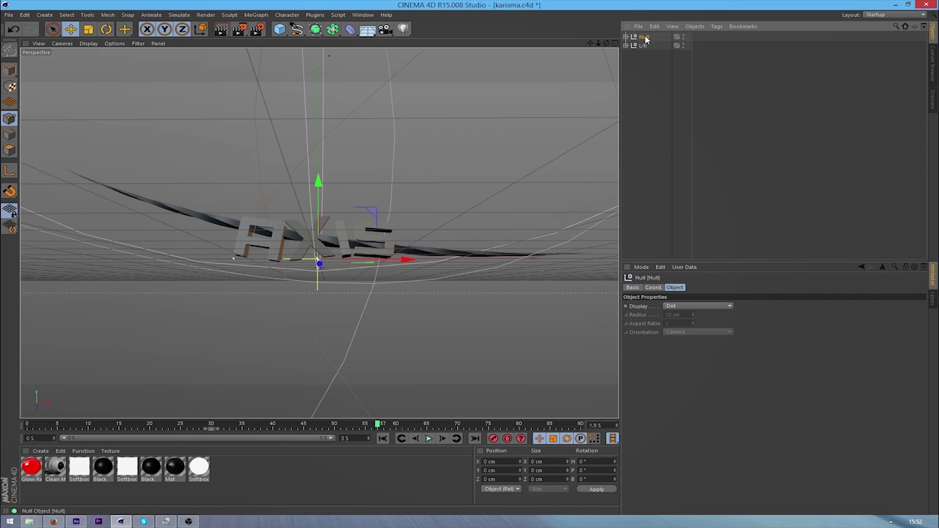
Step: Rename the new null to "Example #1" and hide it in the viewport
double_click(644, 37)
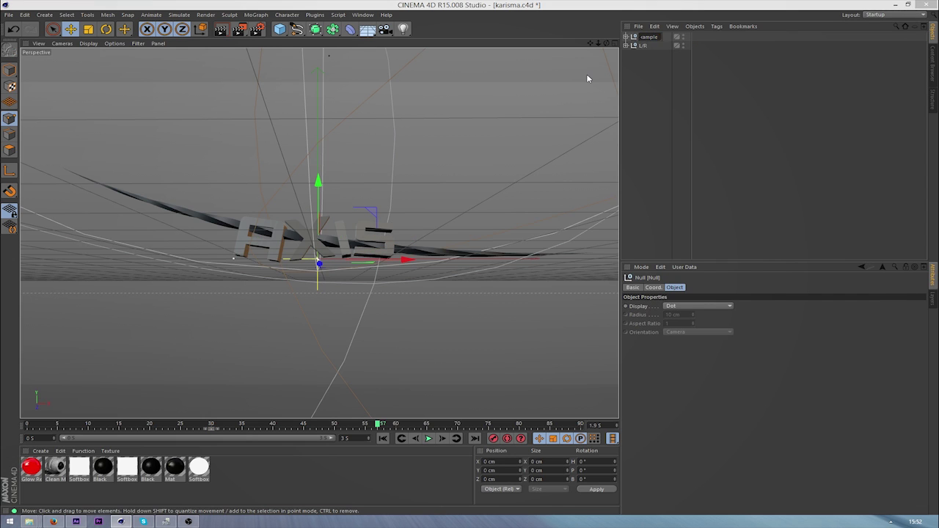
type("Example #1")
key("Return")
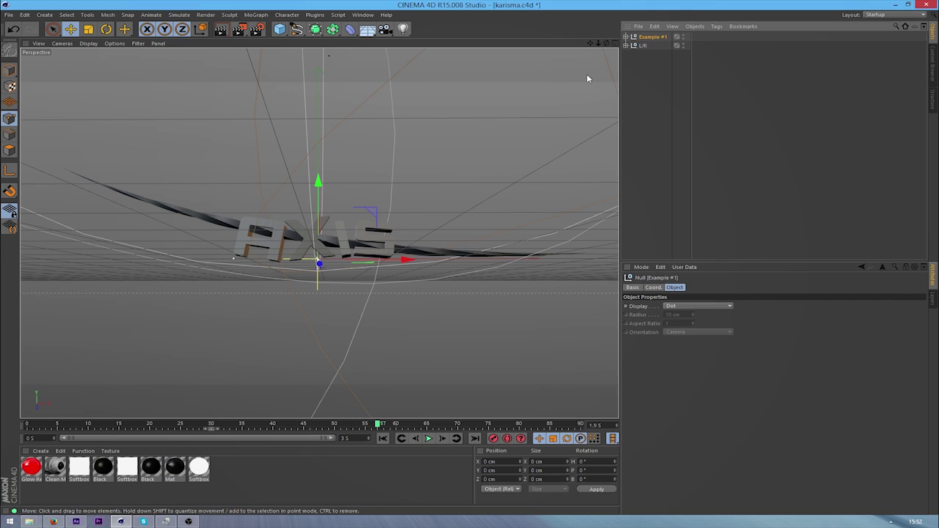
left_click(683, 36)
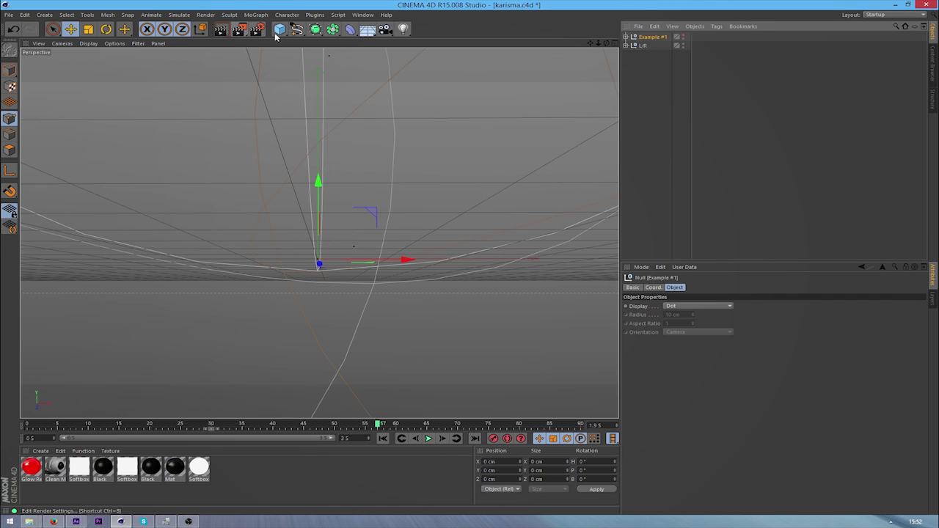
Step: Draw an S-shaped Bezier spline in the Front view, pulling the point tangents into smooth curves
left_click(297, 28)
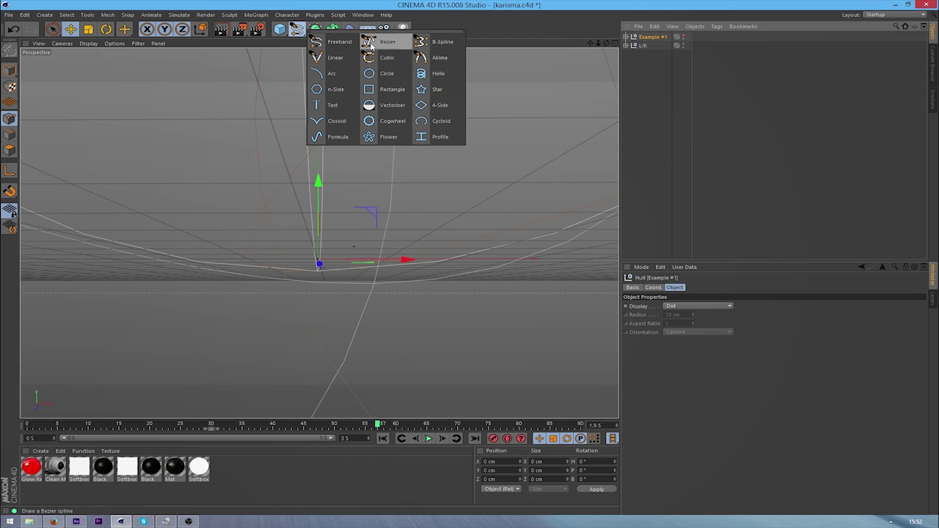
left_click(382, 42)
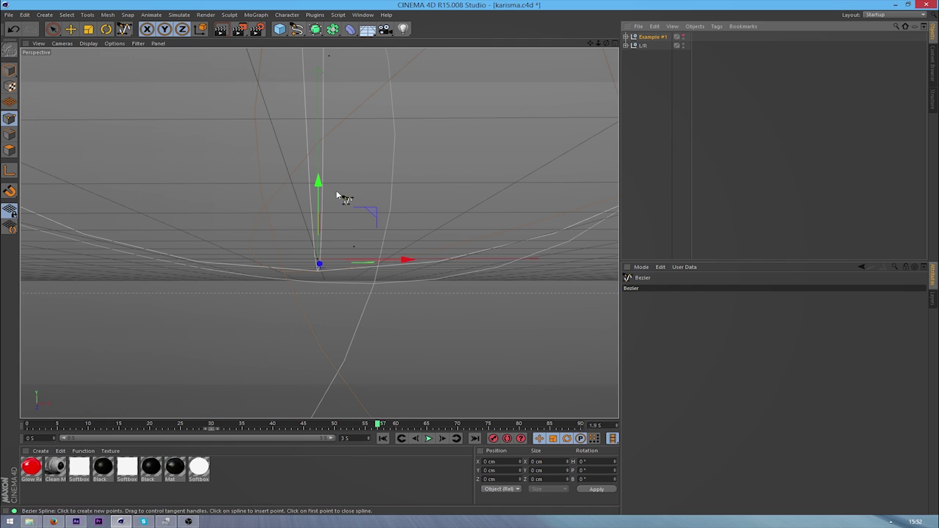
left_click(615, 43)
left_click(614, 234)
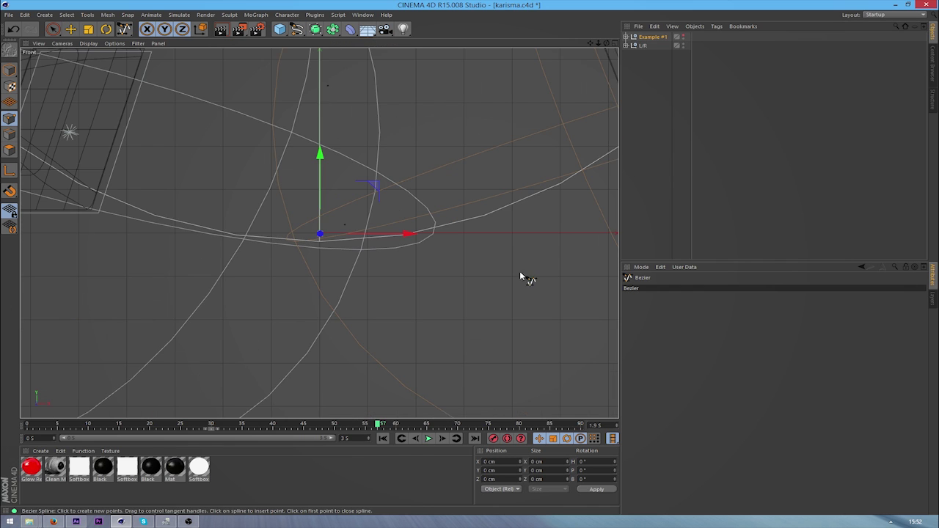
left_click(284, 104)
left_click_drag(254, 133, 279, 154)
key("ctrl+z")
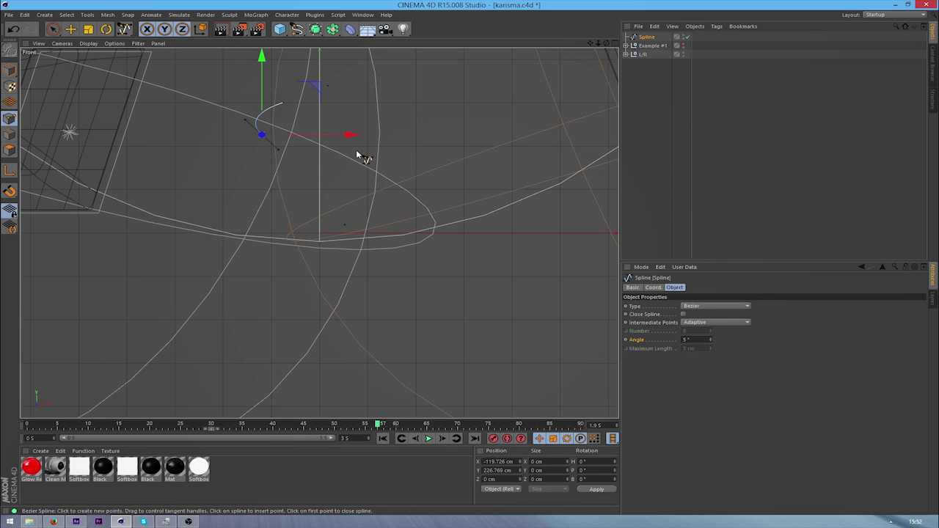
left_click(344, 184)
left_click_drag(344, 183, 304, 218)
left_click_drag(247, 198, 172, 208)
key("ctrl+z")
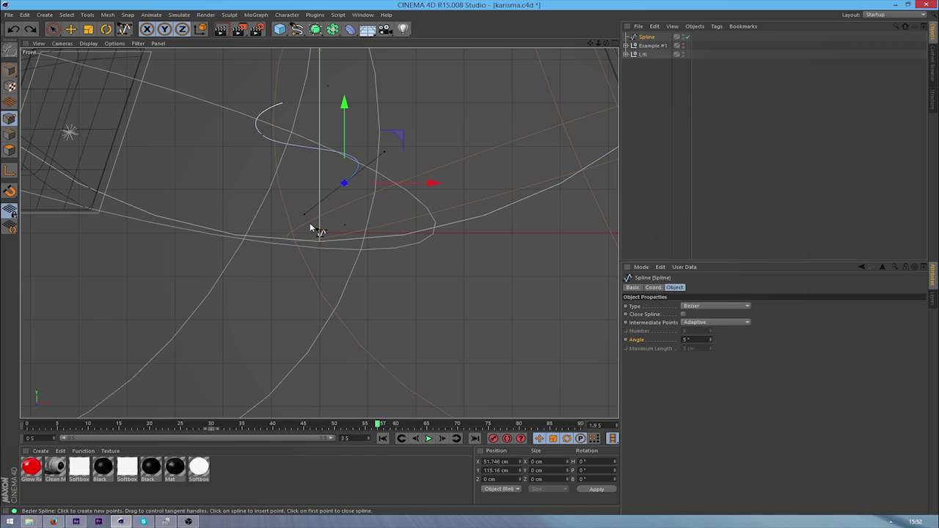
left_click_drag(333, 232, 371, 256)
key("ctrl+z")
Step: Return to the Perspective view and set the spline's intermediate points to Uniform with a number of 133
left_click(615, 44)
left_click(320, 45)
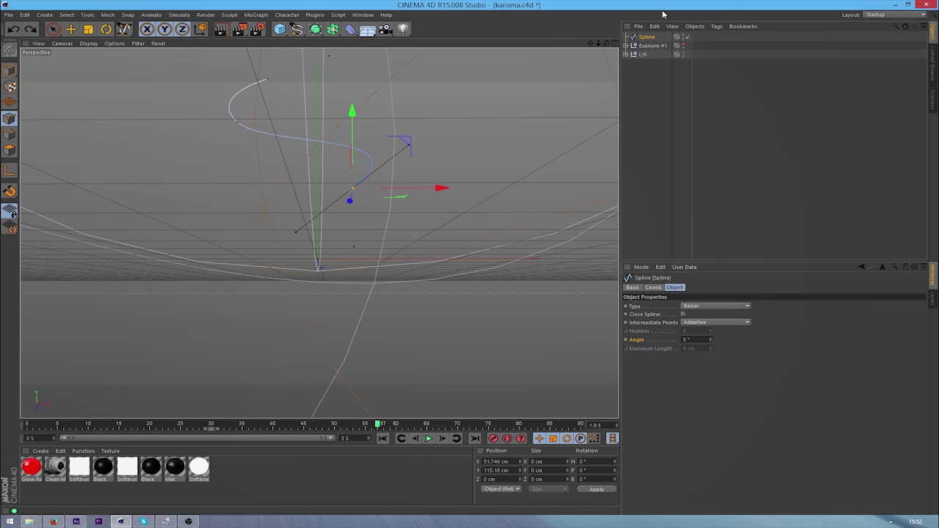
left_click(648, 38)
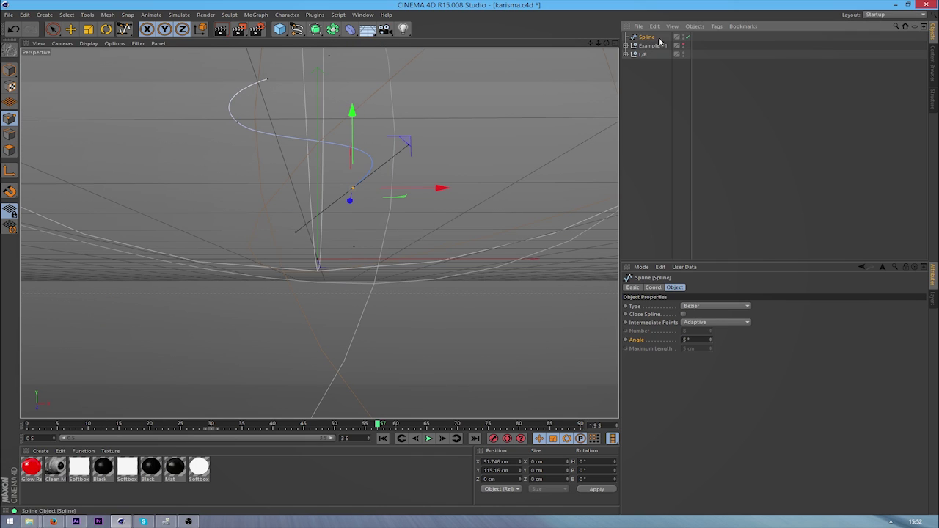
left_click(722, 324)
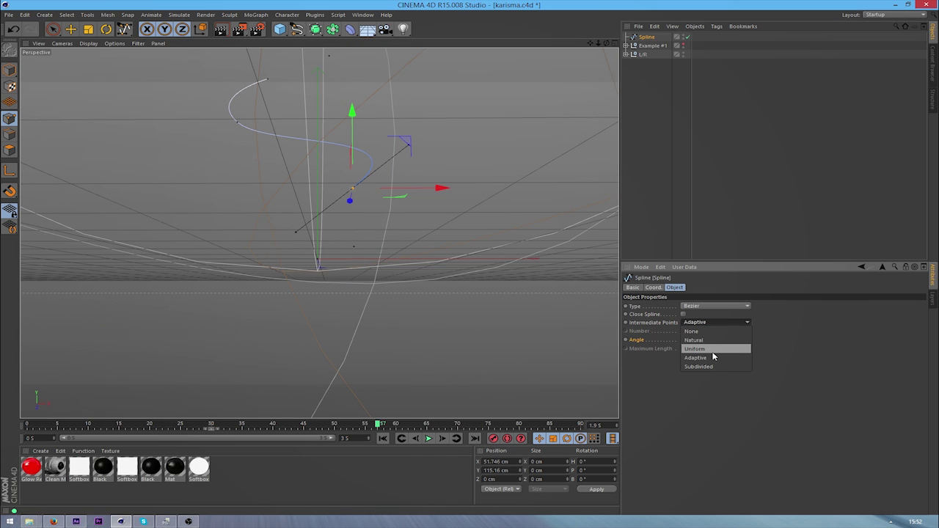
left_click(712, 351)
left_click_drag(711, 332, 710, 299)
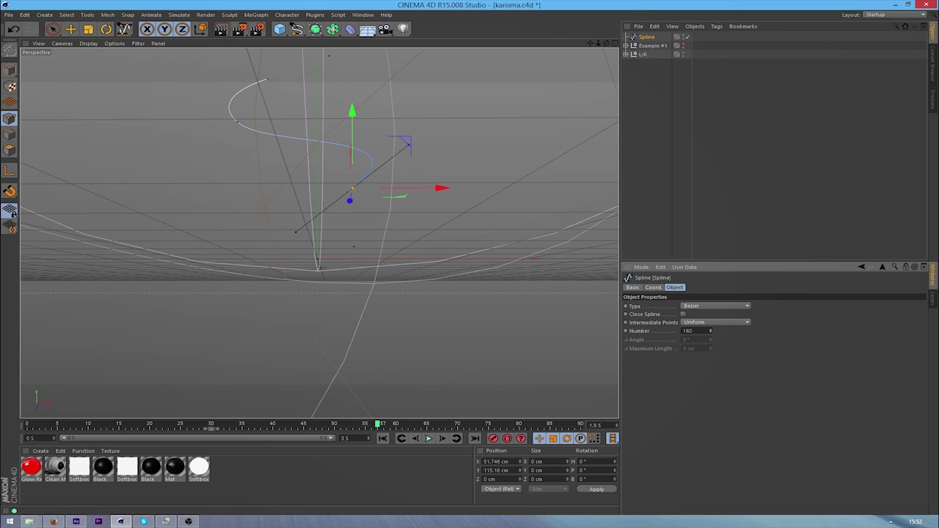
Step: Sweep a rectangle along the S-shaped spline and scale the rectangle down to a thin strand profile
left_click(297, 29)
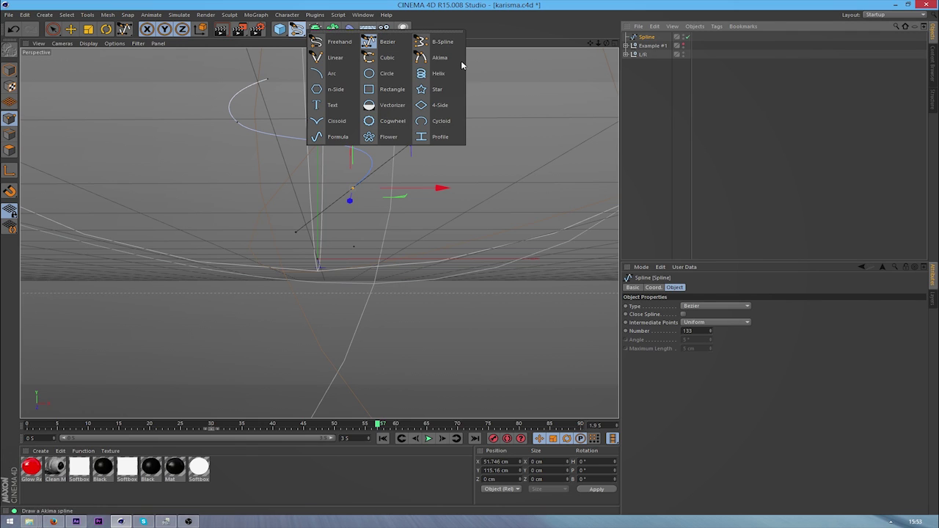
left_click(389, 90)
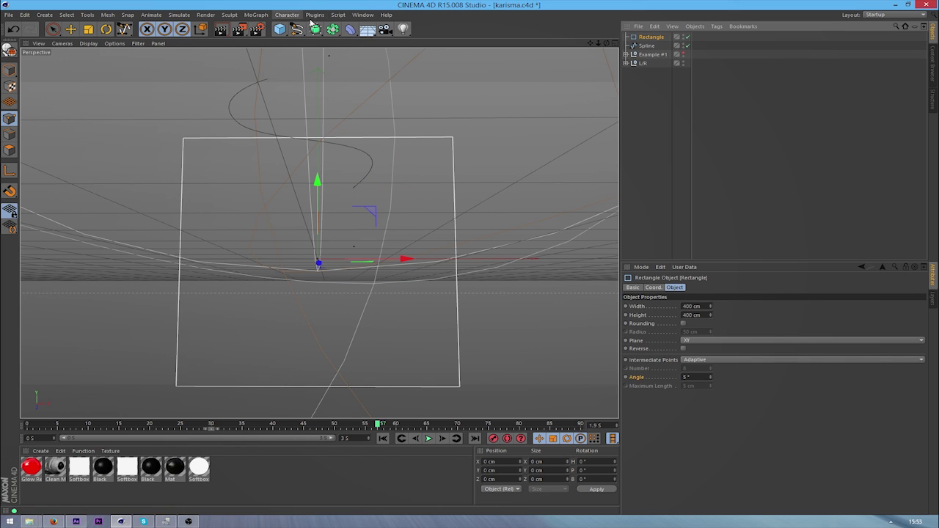
left_click(647, 46)
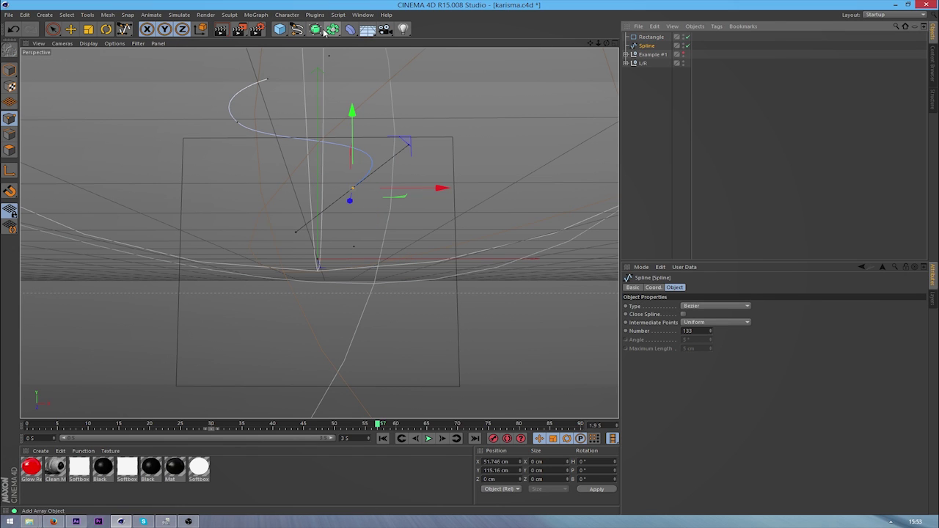
left_click(316, 29)
left_click(371, 77, "alt")
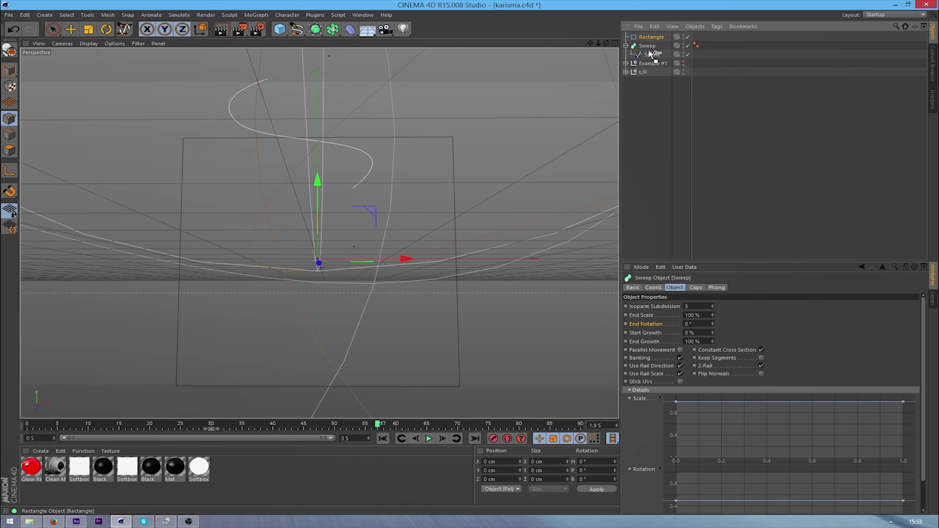
left_click_drag(650, 53, 650, 54)
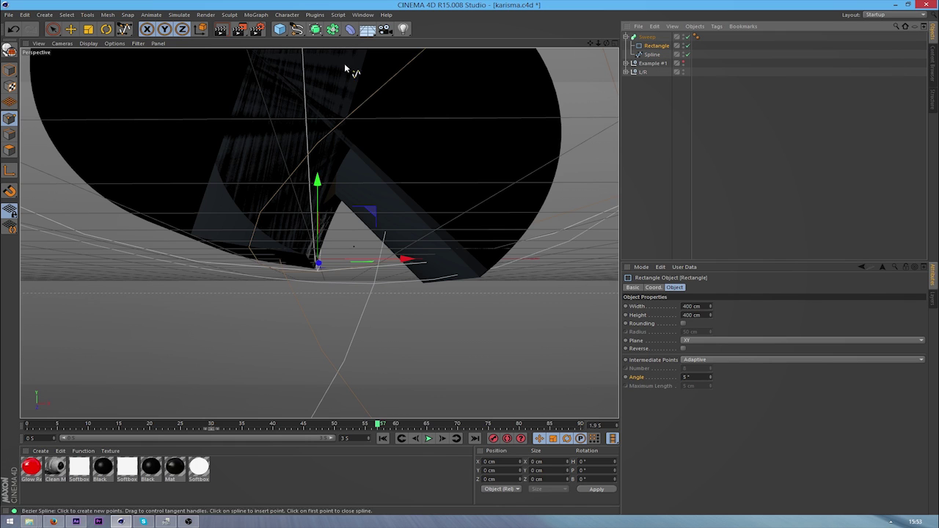
left_click(88, 28)
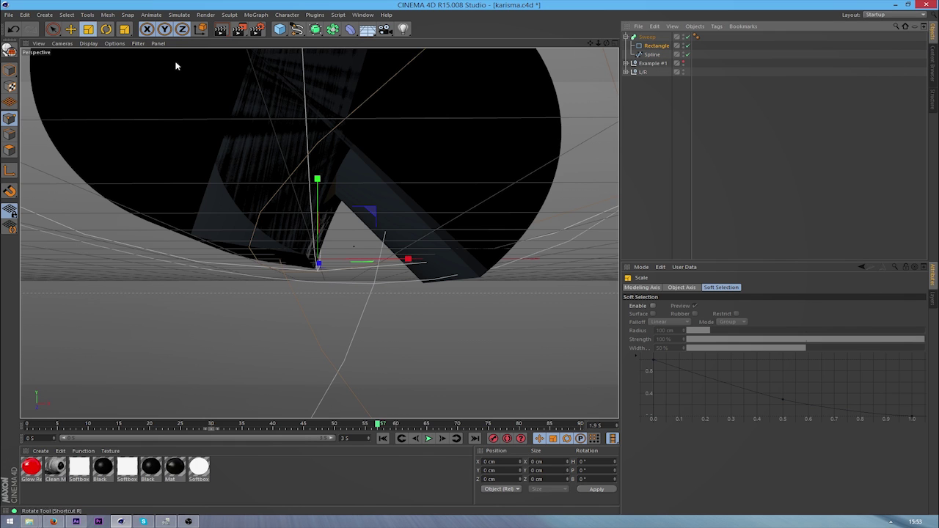
left_click_drag(231, 79, 68, 172)
Step: Twist the strand by setting the sweep's End Rotation to -1419°
left_click(647, 38)
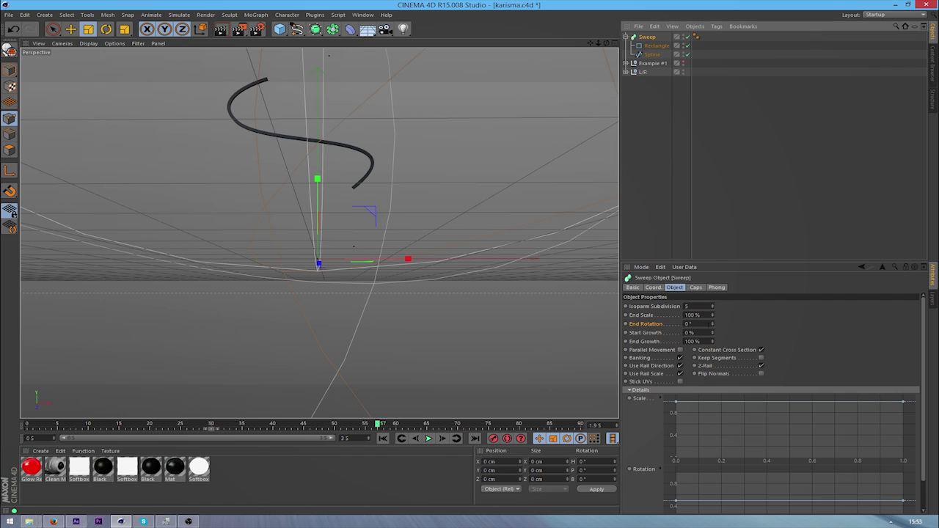
left_click_drag(711, 323, 711, 343)
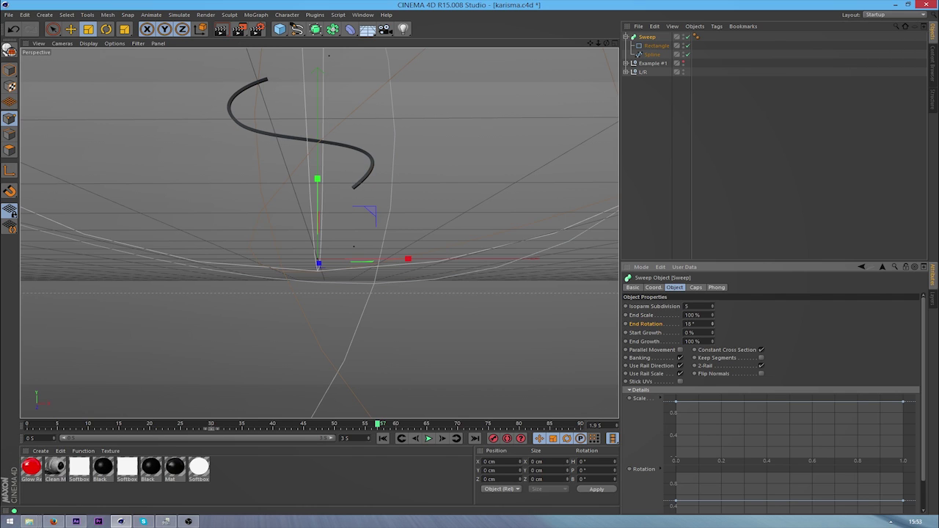
left_click_drag(712, 324, 713, 442)
mouse_move(712, 353)
left_mouse_down()
mouse_move(712, 374)
mouse_move(712, 363)
left_mouse_up()
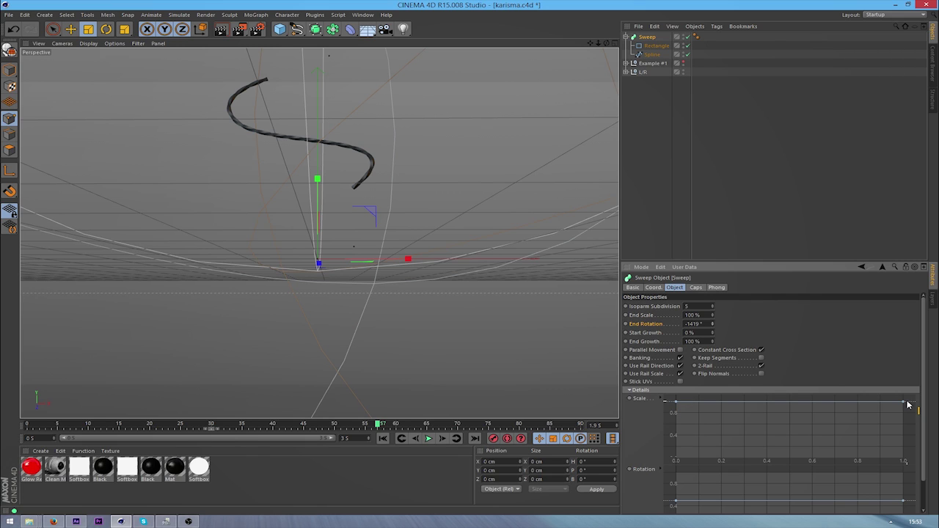
Step: Shape the sweep's Scale curve to zero at both ends with an added full-scale peak at about 0.6
left_click_drag(906, 404, 920, 476)
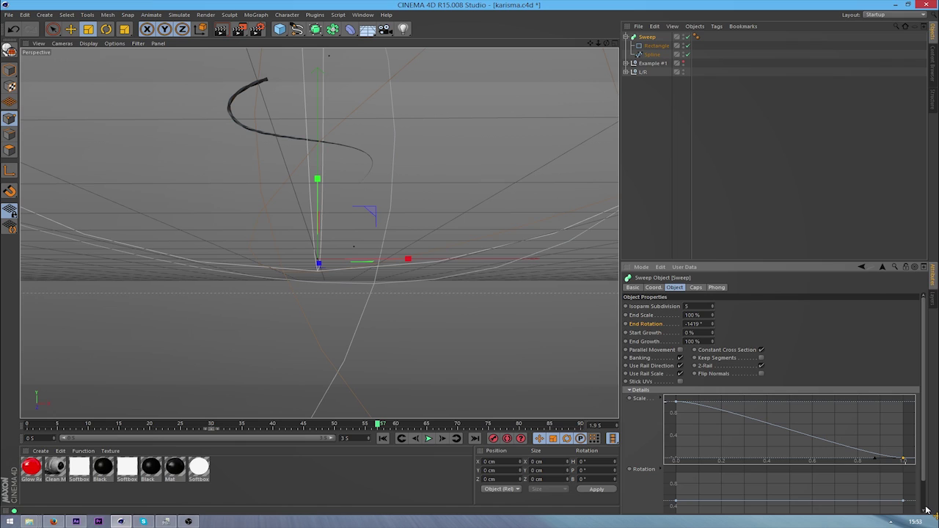
left_click(717, 403, "ctrl")
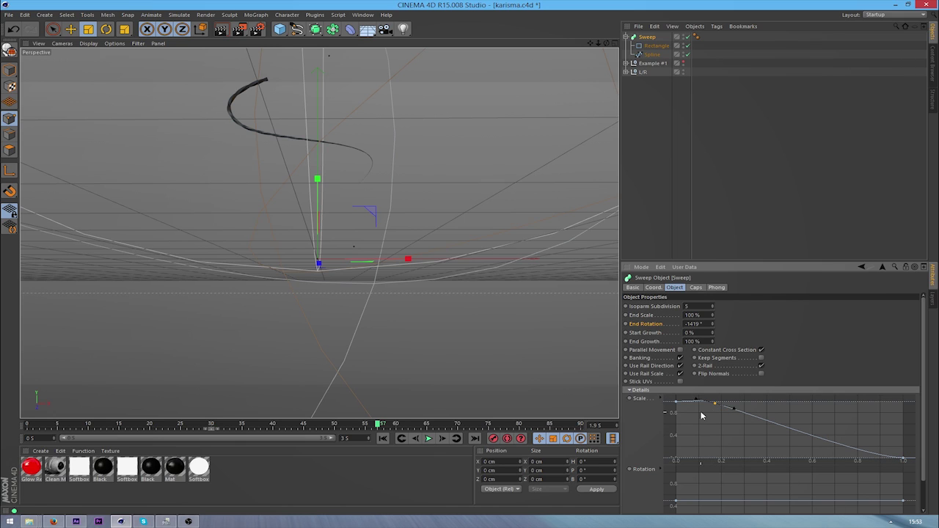
left_click_drag(716, 403, 717, 408)
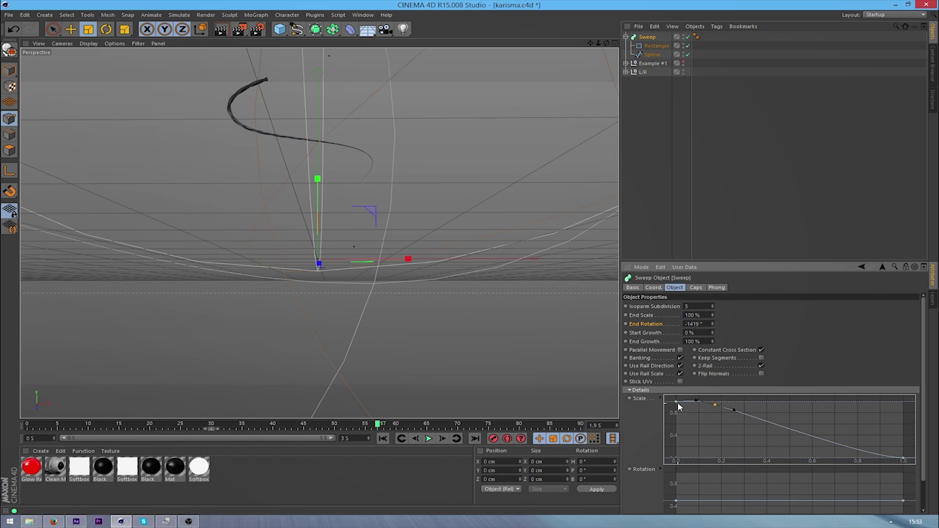
left_click_drag(677, 404, 668, 481)
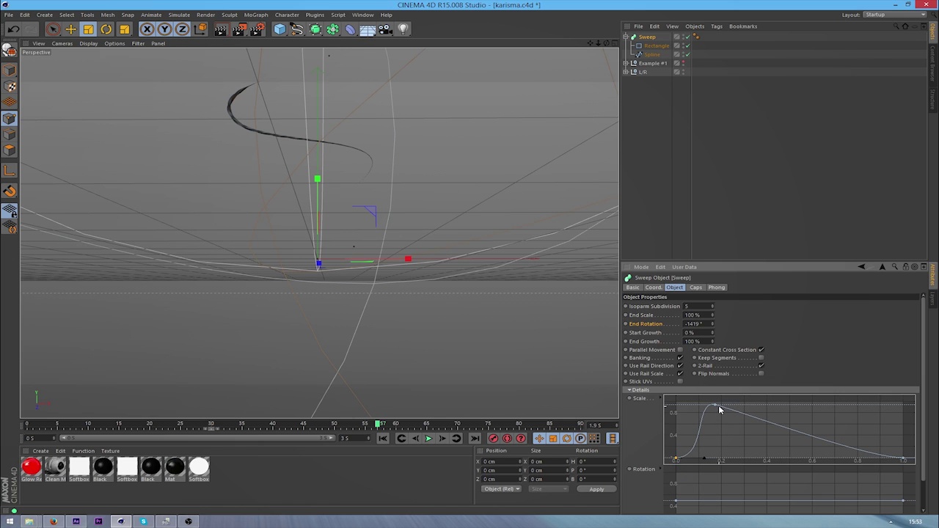
left_click_drag(718, 408, 814, 402)
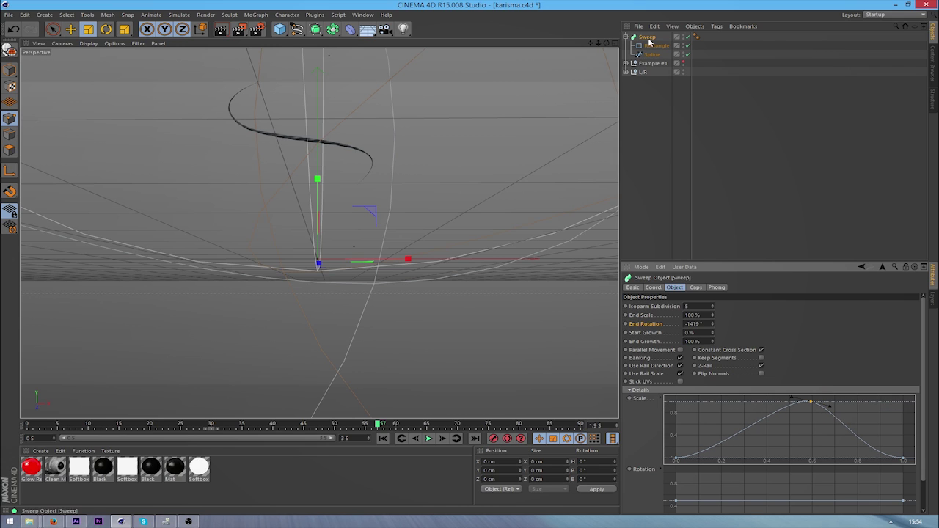
Step: Add a MoText object with the text "Spline"
left_click(256, 15)
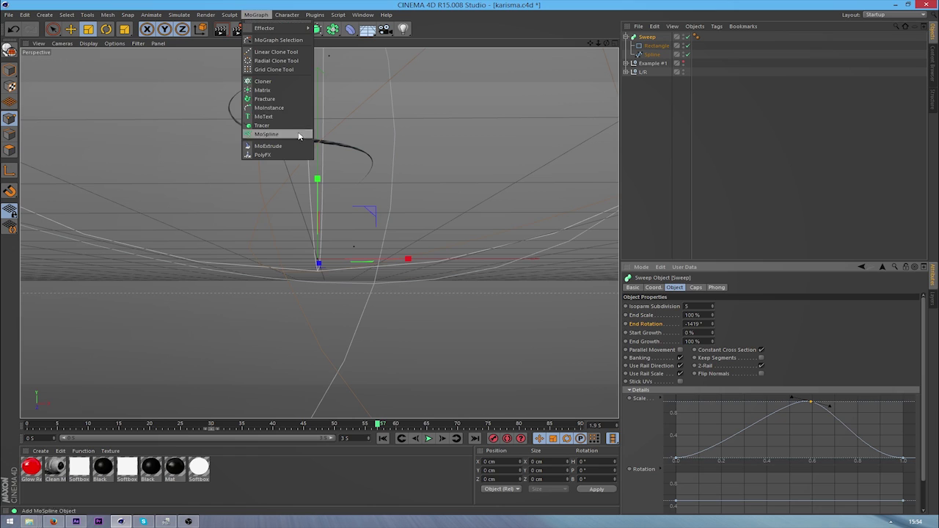
left_click(263, 116)
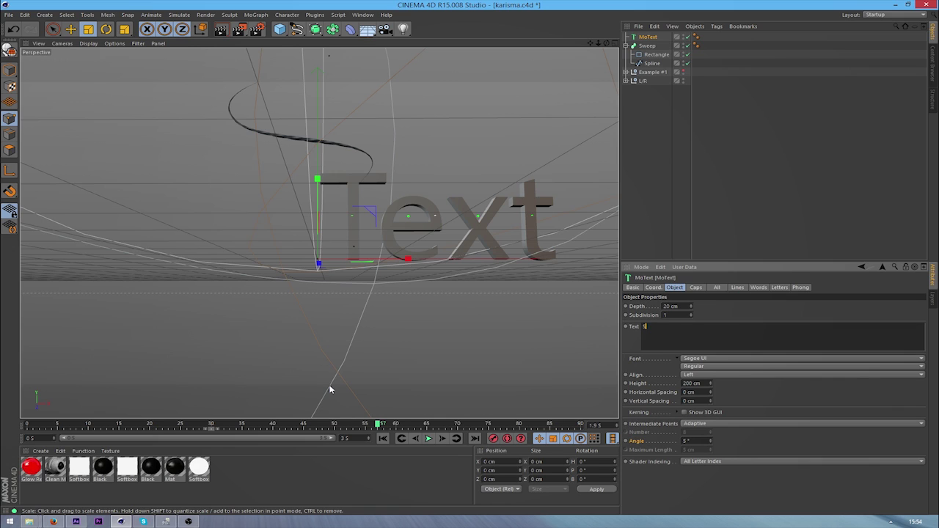
type("Spline")
left_click(726, 319)
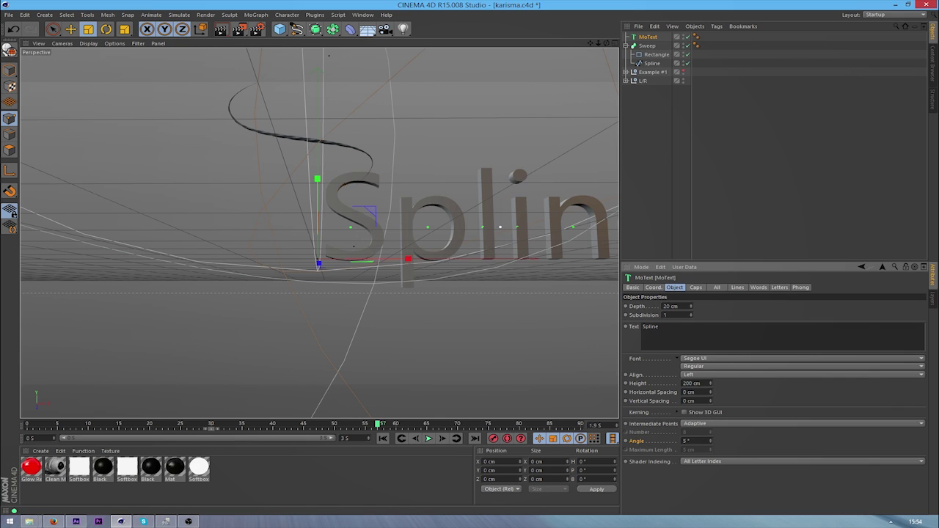
Step: Set the MoText font to Razer Header Regular and its alignment to Middle
left_click(704, 359)
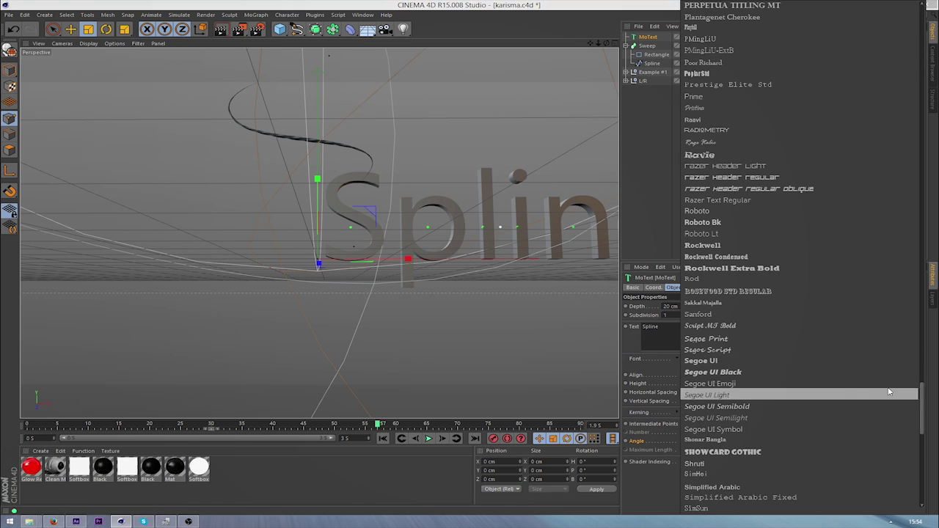
left_click(731, 177)
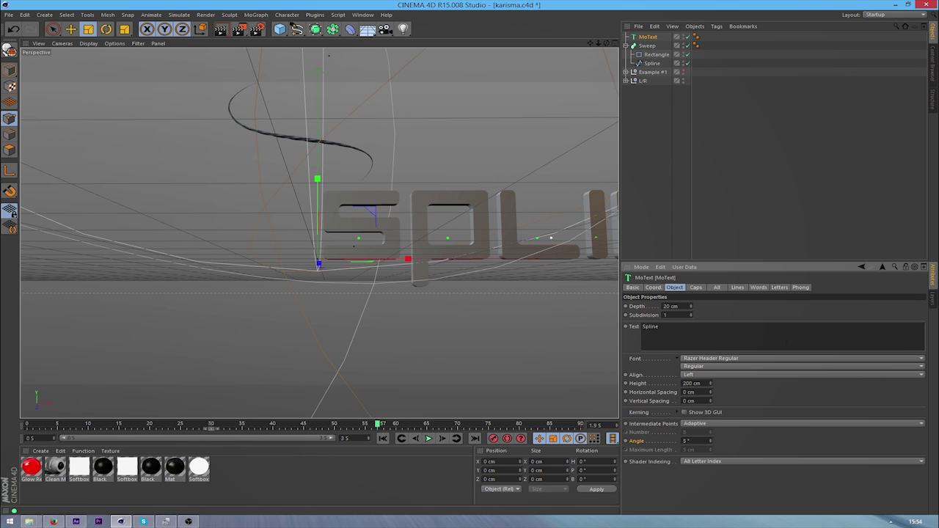
left_click(712, 374)
left_click(707, 382)
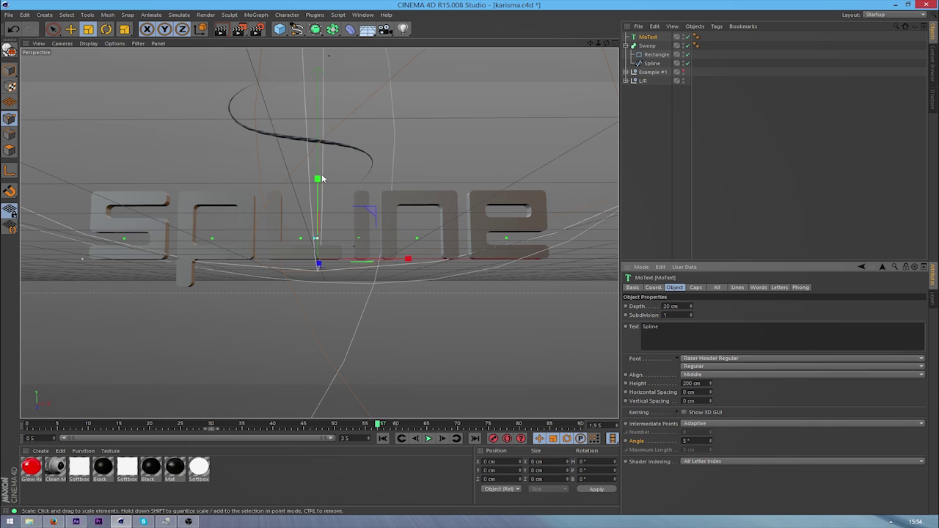
Step: Move the sweep down so the S-shaped strand overlaps the "Spline" lettering
left_click(70, 30)
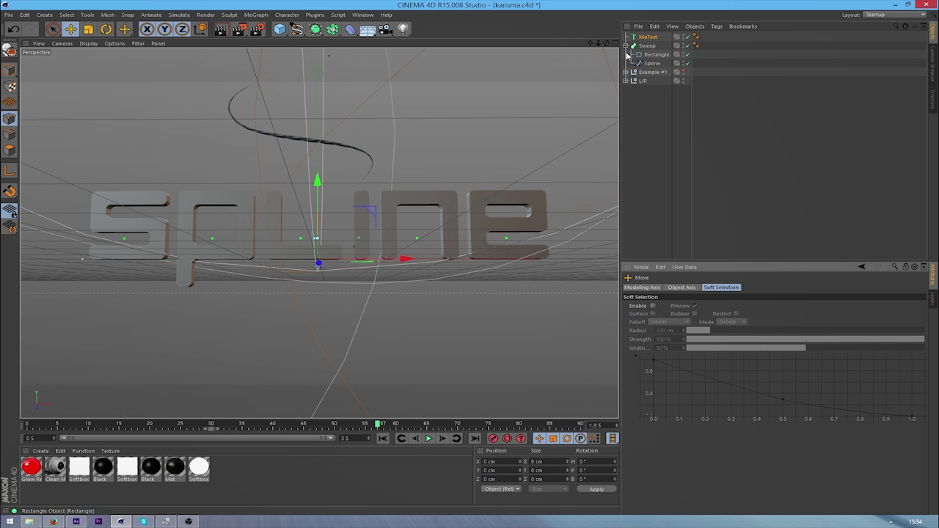
left_click(649, 48)
left_click_drag(607, 43, 322, 337)
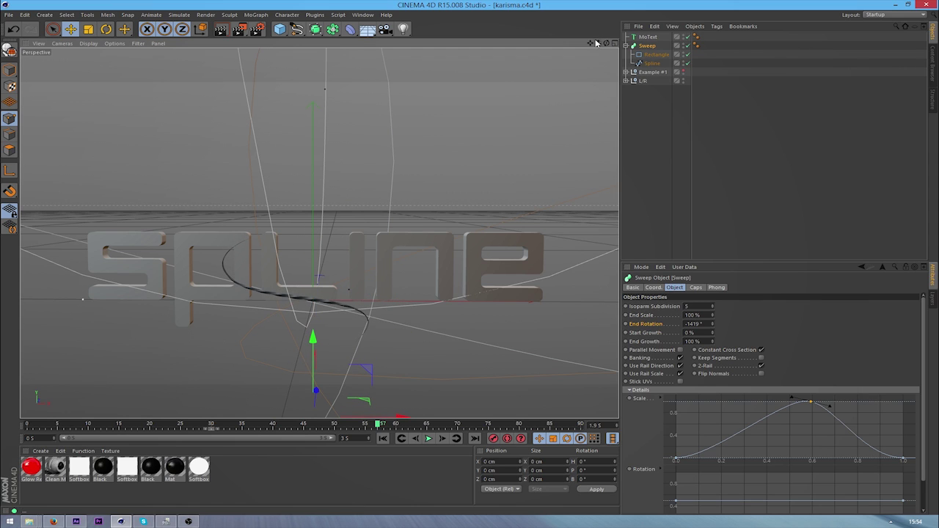
Step: Scale the "Spline" text down to a height of about 66.6 cm and raise it above the middle of the strand
left_click_drag(606, 43, 319, 232)
left_click(647, 36)
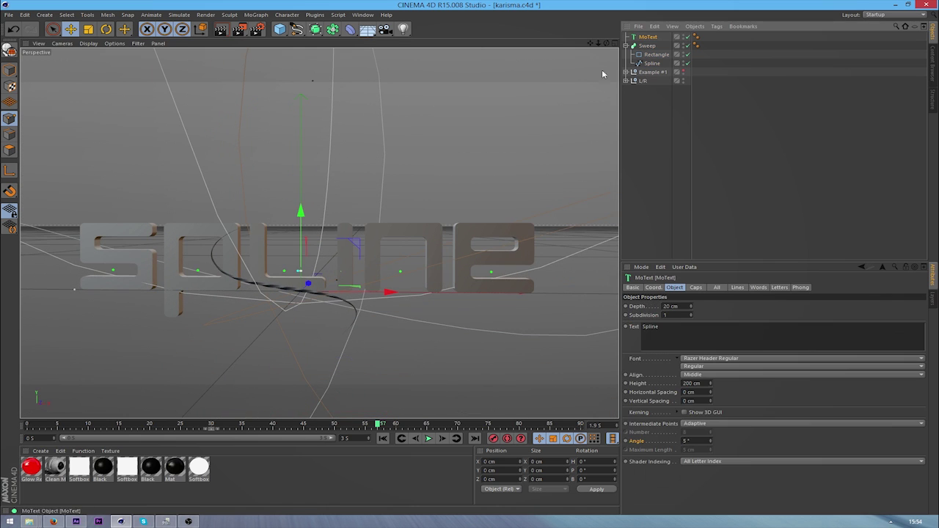
left_click(88, 28)
left_click_drag(445, 273, 202, 289)
left_click(70, 28)
left_click_drag(300, 225, 312, 208)
Step: Duplicate the "Spline" MoText object and move the copy down below the strand
left_click(648, 37)
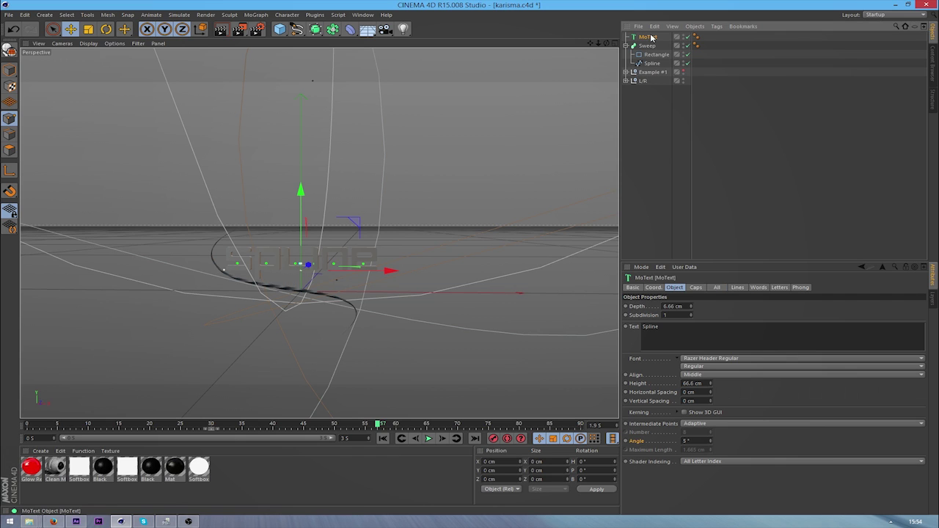
key("ctrl+c")
key("ctrl+v")
left_click_drag(300, 189, 304, 243)
Step: Change the copied MoText's text to "tutorial" and shift it along X toward the strand's tapered start side
left_click_drag(671, 328, 401, 420)
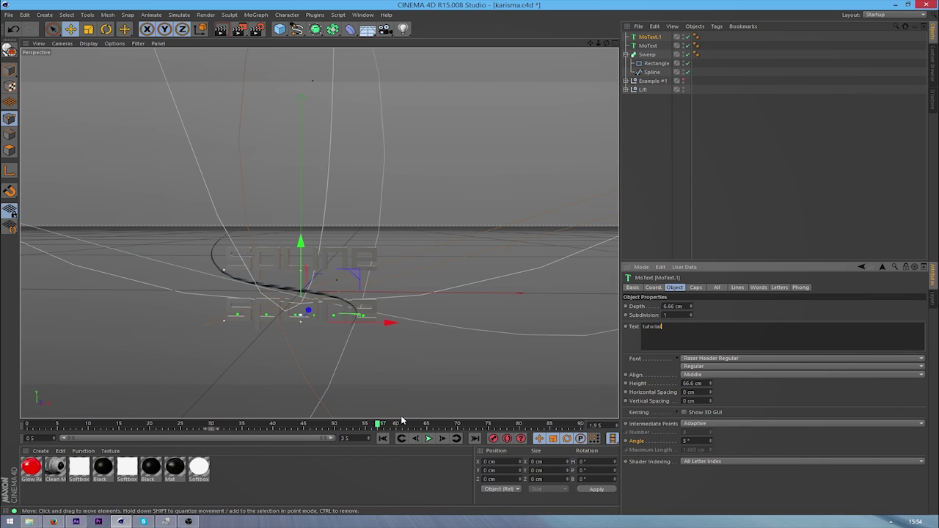
left_click(722, 315)
left_click_drag(389, 322, 340, 320)
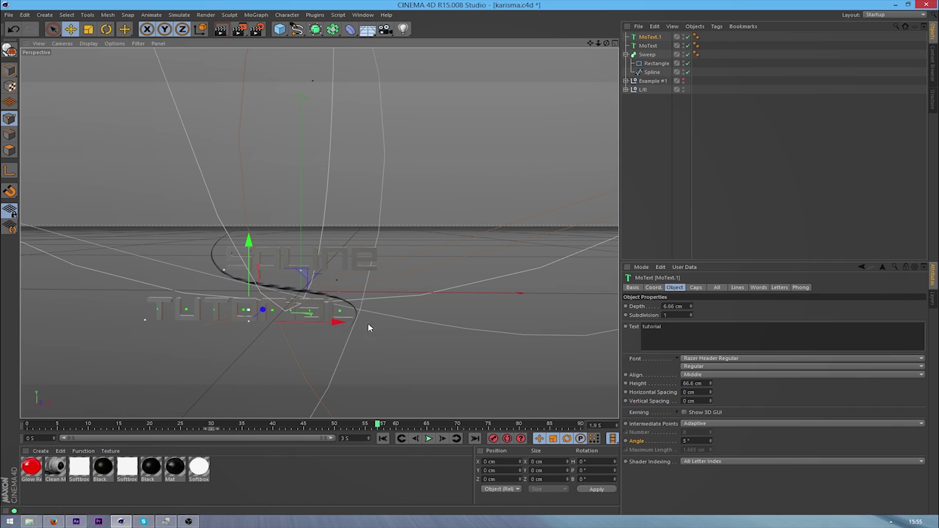
left_click(731, 185)
Step: Preview-render the two words and the strand from the front and from a slightly raised angle
left_click_drag(591, 44, 593, 46)
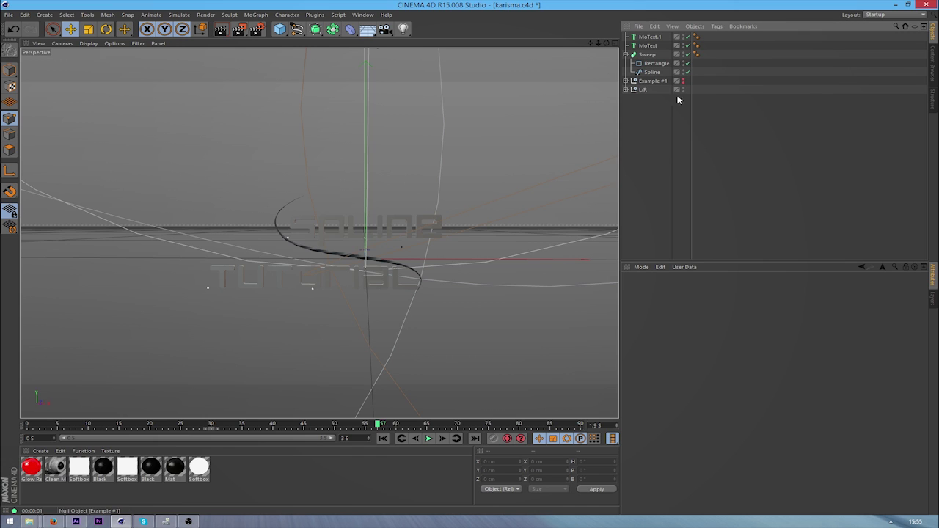
key("ctrl+r")
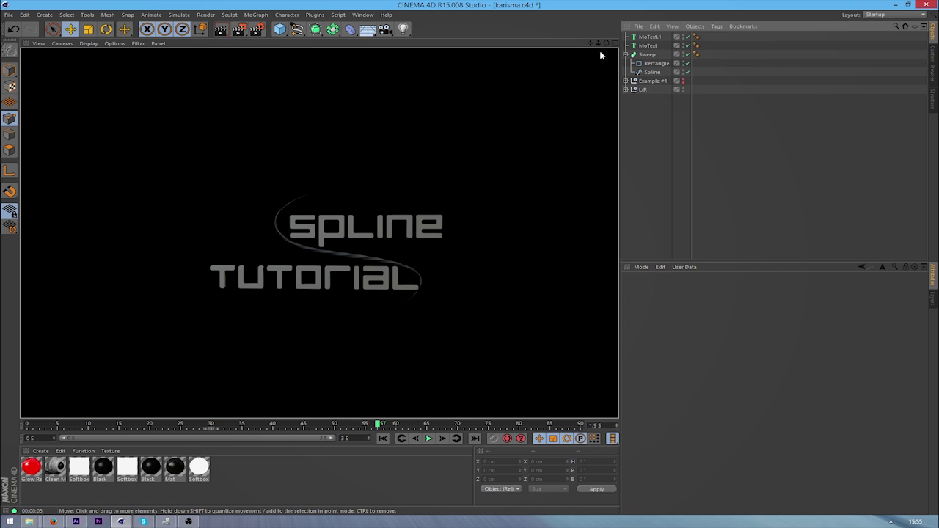
key("ctrl+r")
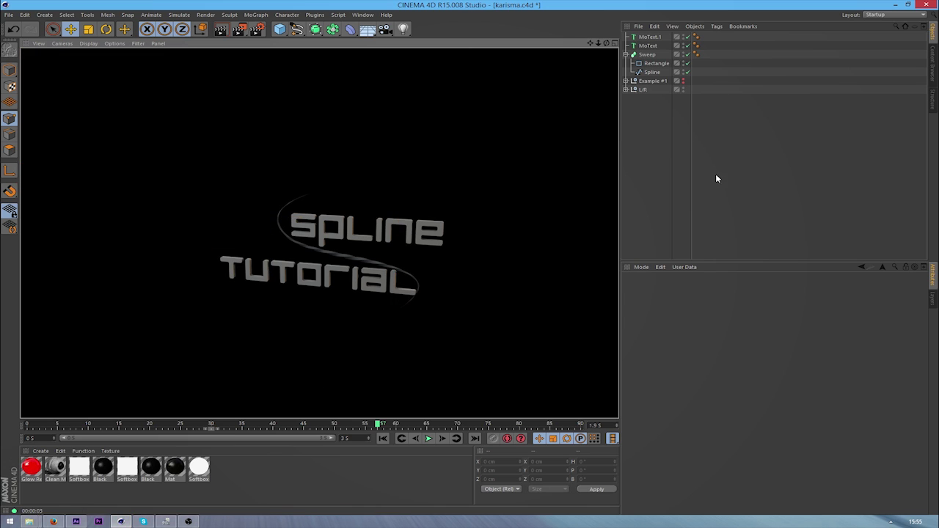
left_click(598, 269)
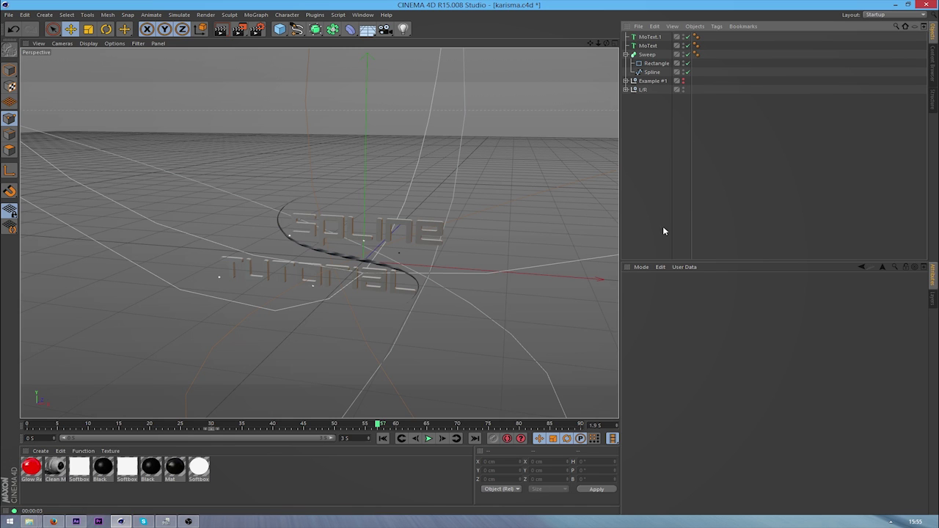
Step: Apply the Clean Metallic 2 material to both MoText objects and the Sweep
left_click_drag(46, 473, 409, 289)
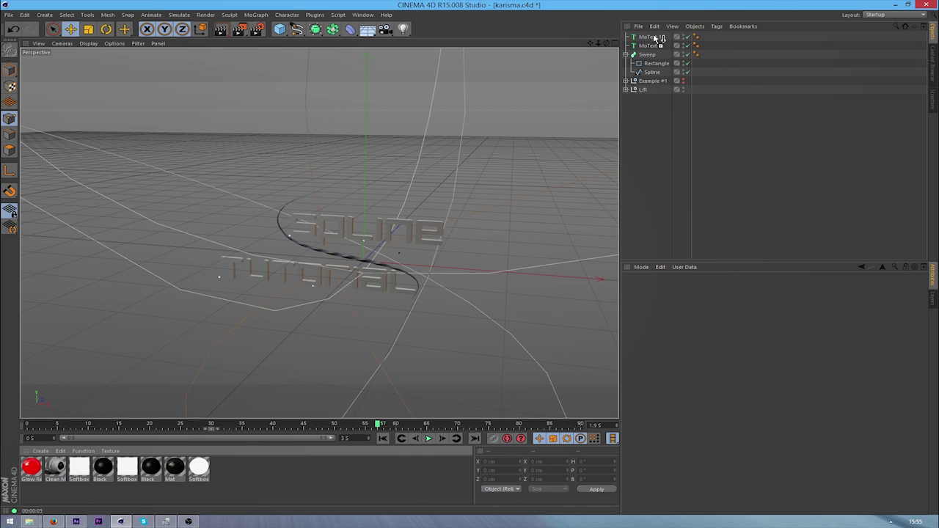
left_click_drag(659, 37, 660, 38)
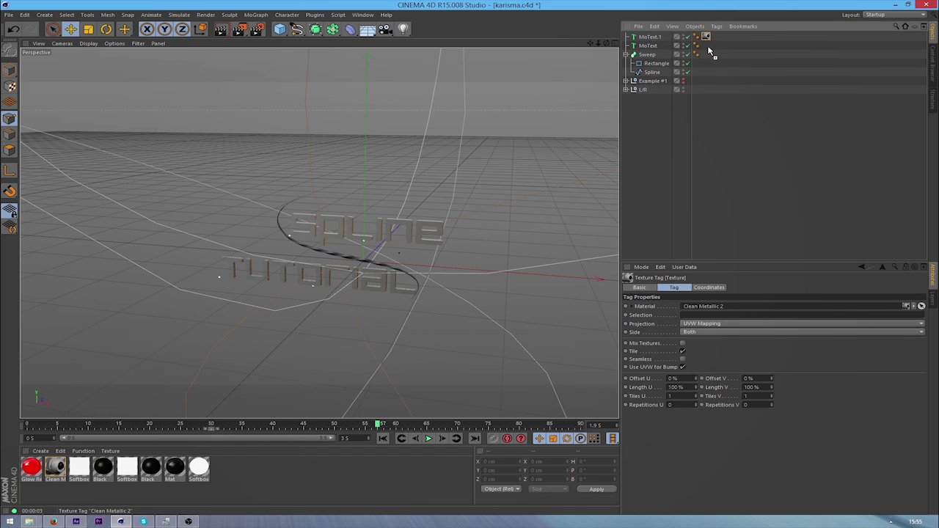
left_click_drag(708, 63, 705, 56)
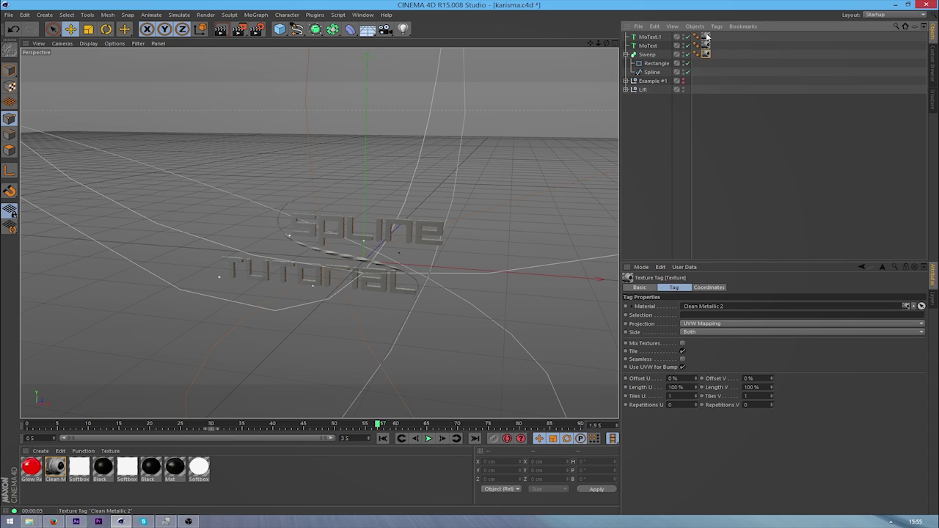
Step: Set the projection of all three Clean Metallic 2 texture tags to Cubic and preview-render the result
left_click(706, 39, "shift")
left_click(701, 325)
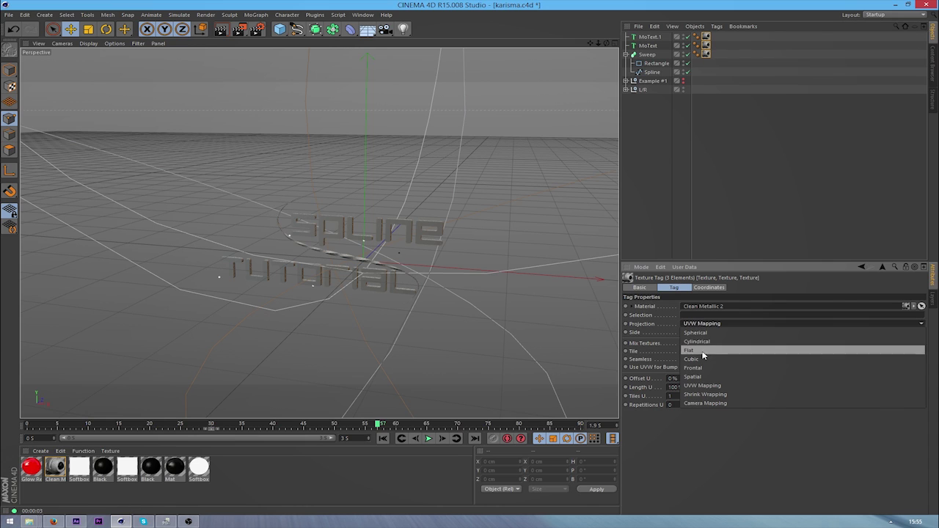
left_click(692, 360)
left_click(681, 229)
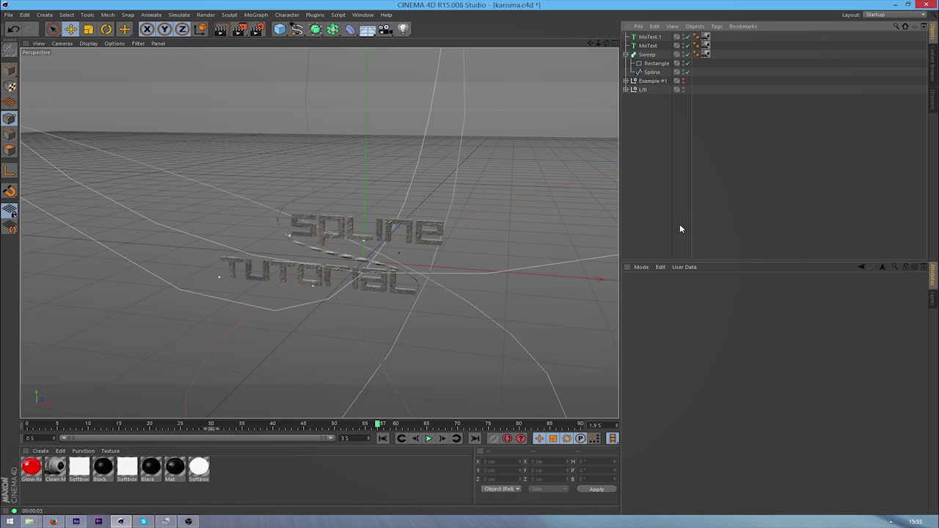
key("ctrl+r")
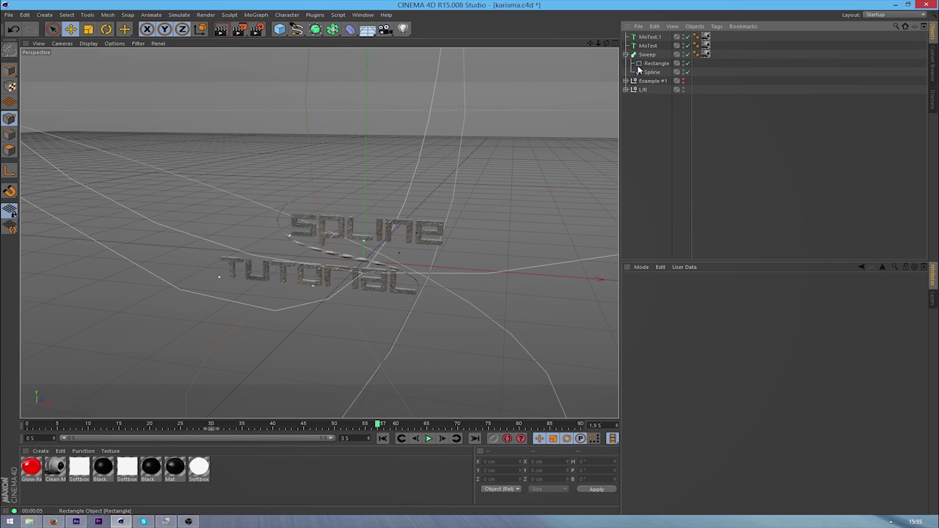
Step: Set the sweep's End Growth to 0% and keyframe it at frame 0
left_click(647, 54)
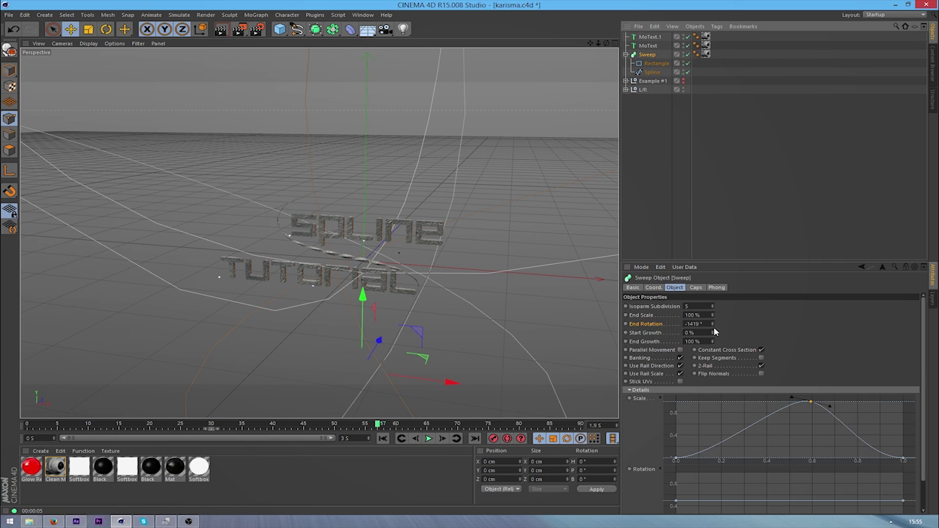
left_click_drag(711, 342, 664, 345)
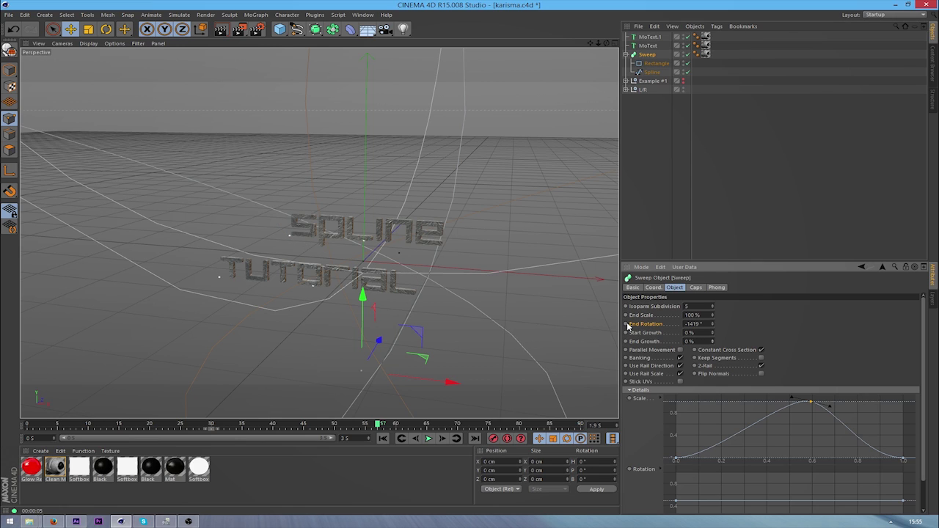
left_click(383, 438)
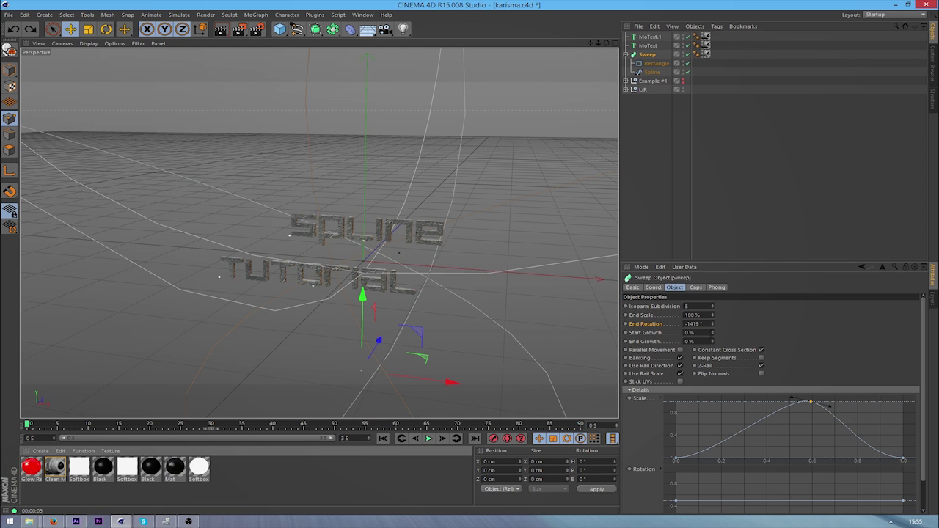
left_click(626, 342, "ctrl")
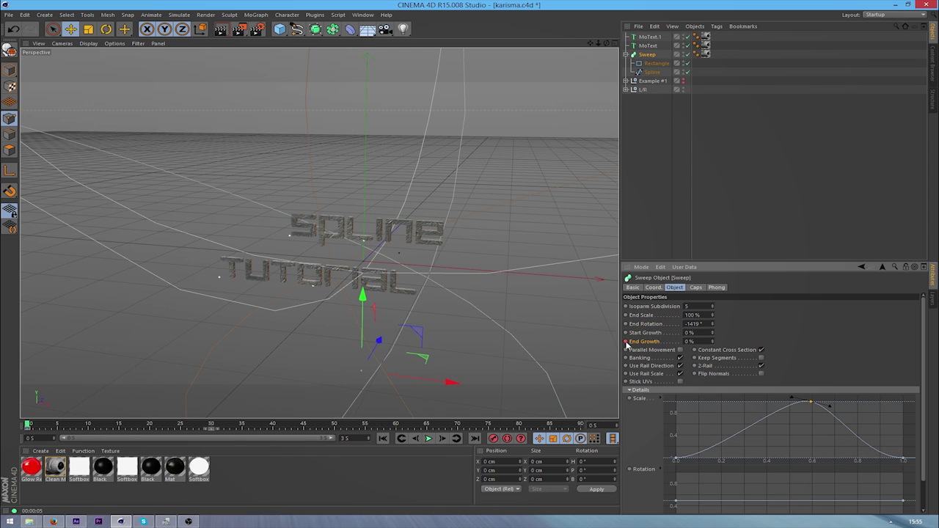
Step: Set the sweep's End Growth to 100% at the last frame, 90, and play the growth animation
left_click(475, 438)
left_click_drag(702, 342, 510, 331)
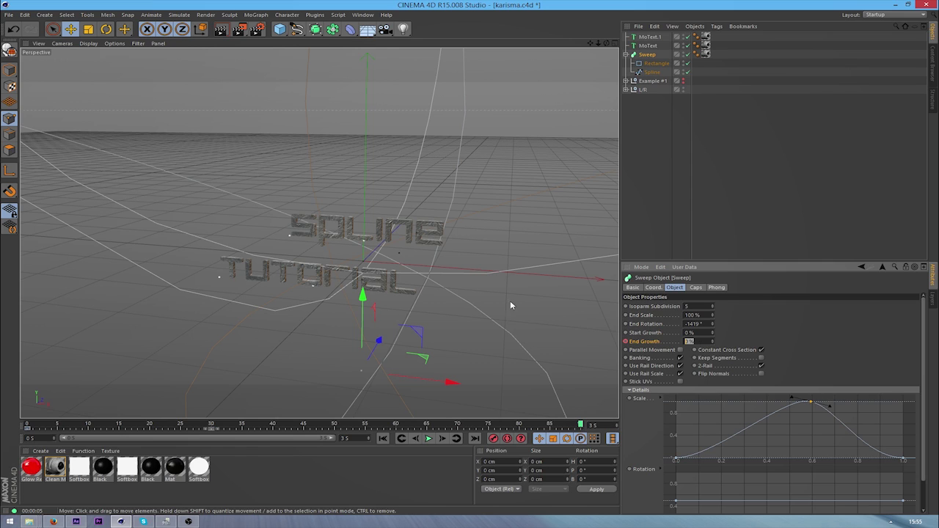
type("100")
key("Return")
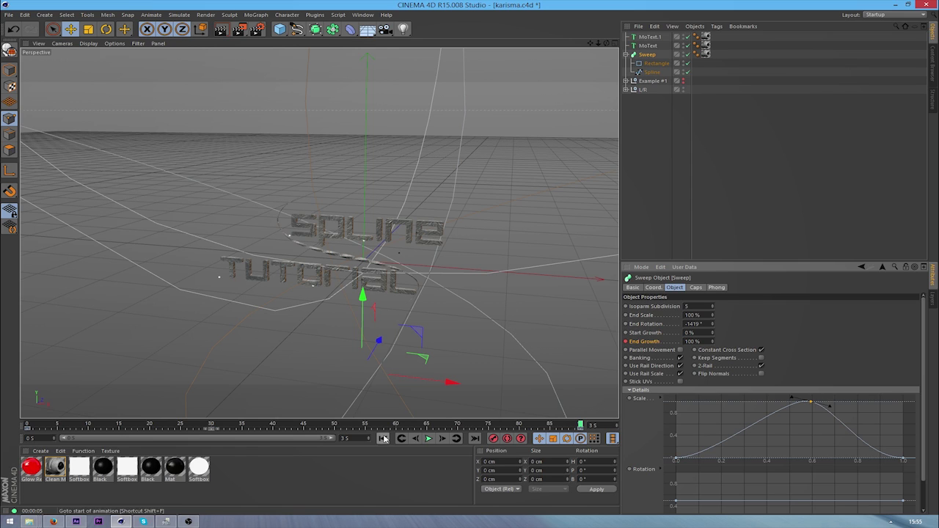
left_click(429, 439)
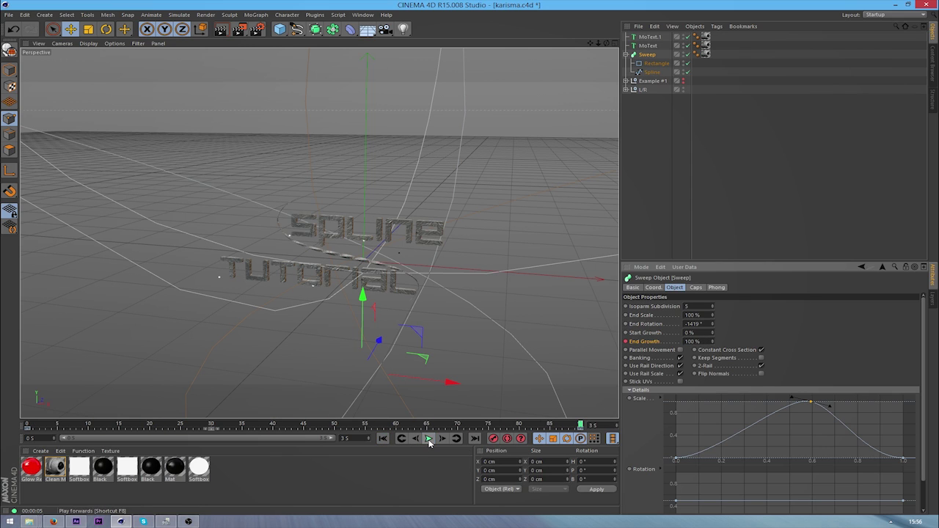
Step: Delete the Rectangle profile from the Sweep
mouse_move(607, 44)
left_mouse_down()
mouse_move(587, 50)
mouse_move(619, 35)
left_mouse_up()
left_click(649, 72)
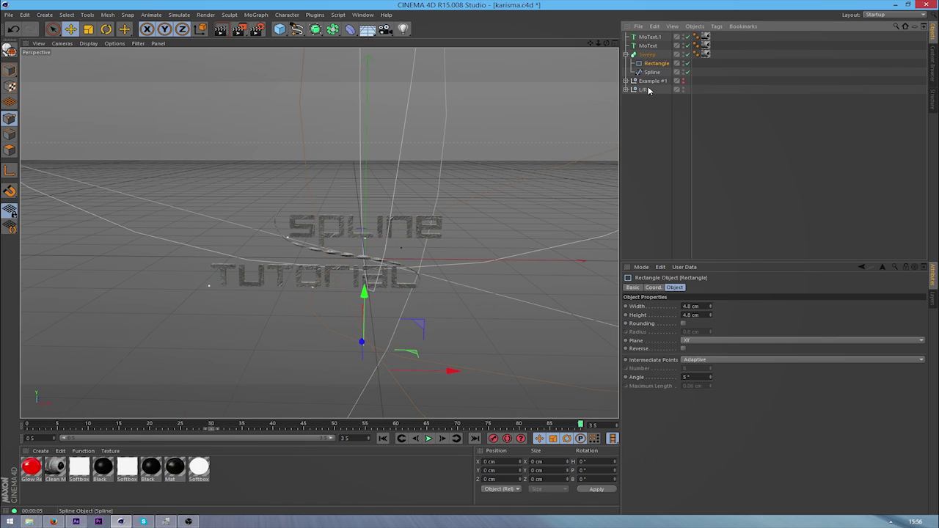
key("Delete")
Step: Try a Circle spline as the sweep's profile, scale it down to a thin strand and preview-render it
left_click(297, 30)
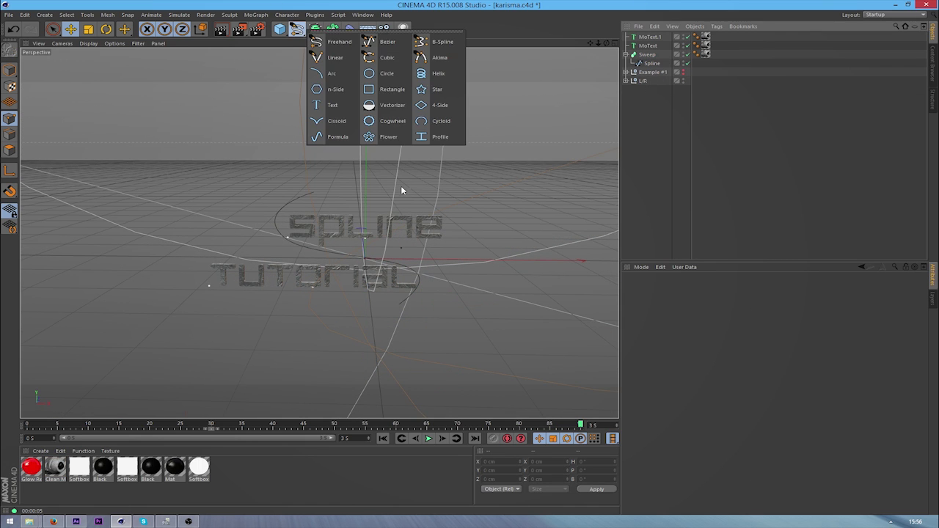
left_click(375, 76)
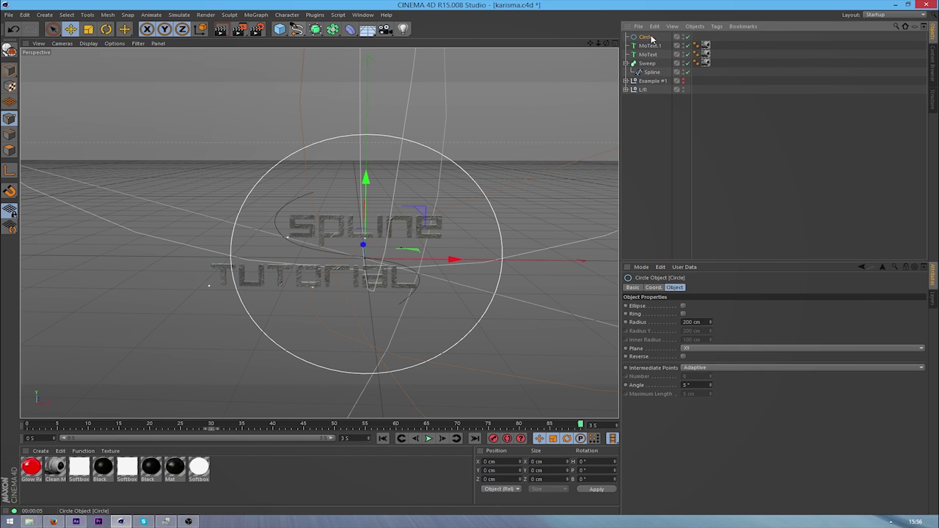
left_click_drag(646, 70, 647, 66)
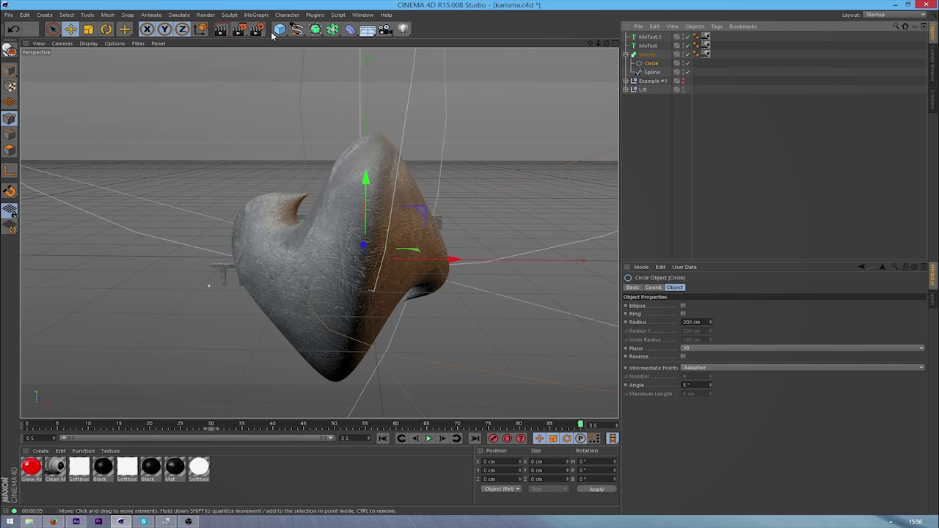
left_click(88, 32)
left_click_drag(407, 148, 137, 343)
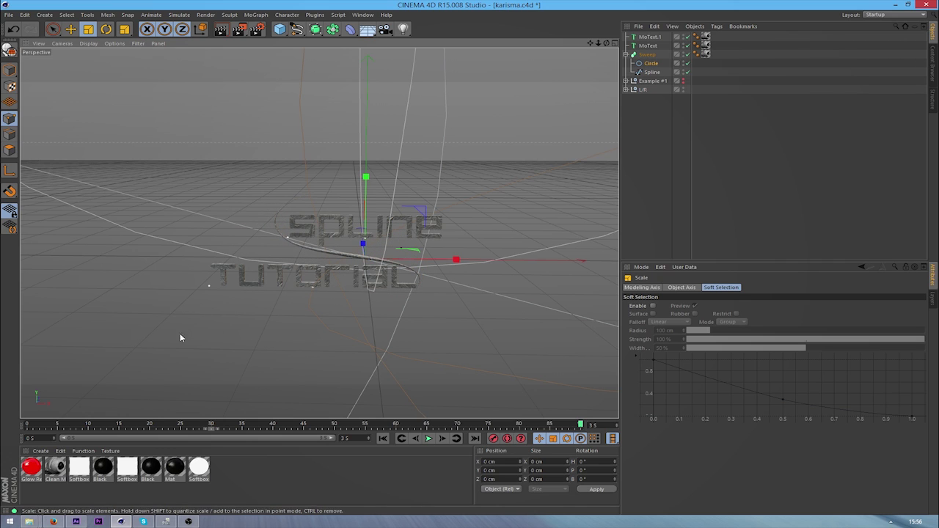
left_click(681, 217)
key("ctrl+r")
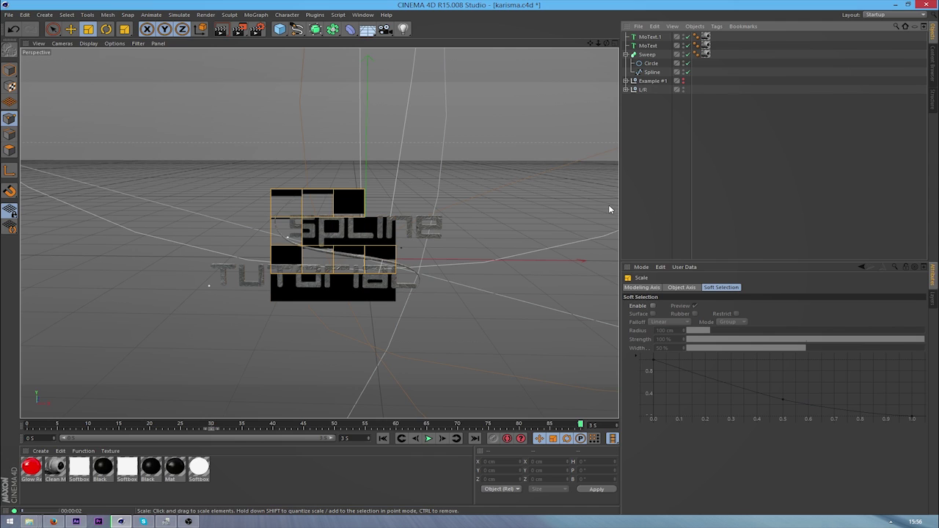
left_click(728, 201)
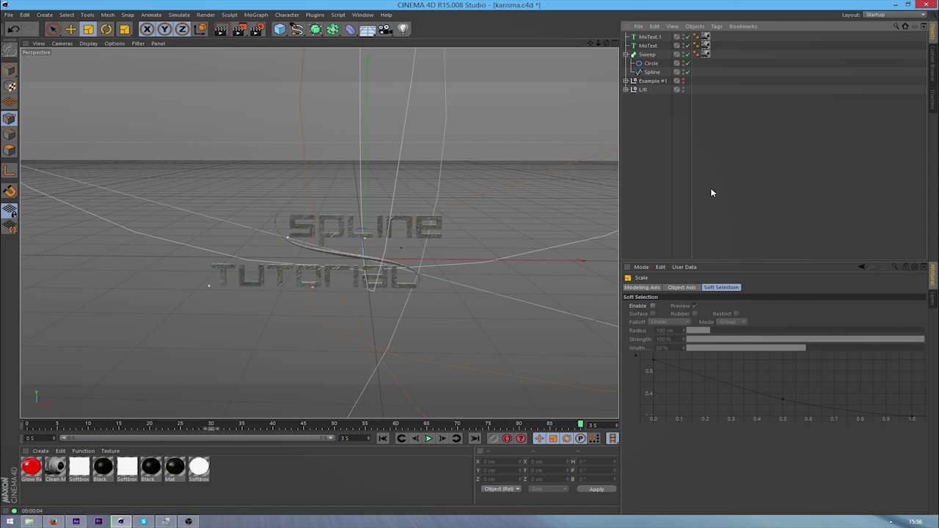
Step: Replace the Circle profile in the Sweep with an eight-pointed Star spline
left_click(295, 32)
left_click(437, 89)
left_click_drag(650, 37, 647, 73)
left_click(646, 73)
key("Delete")
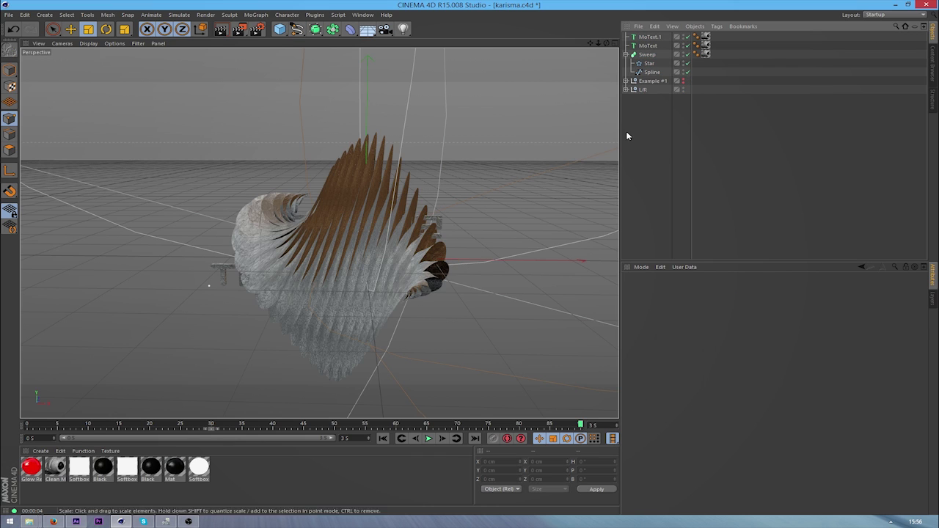
Step: Scale the Star profile down until the sweep becomes a thin rope-like strand between the two words
left_click(647, 64)
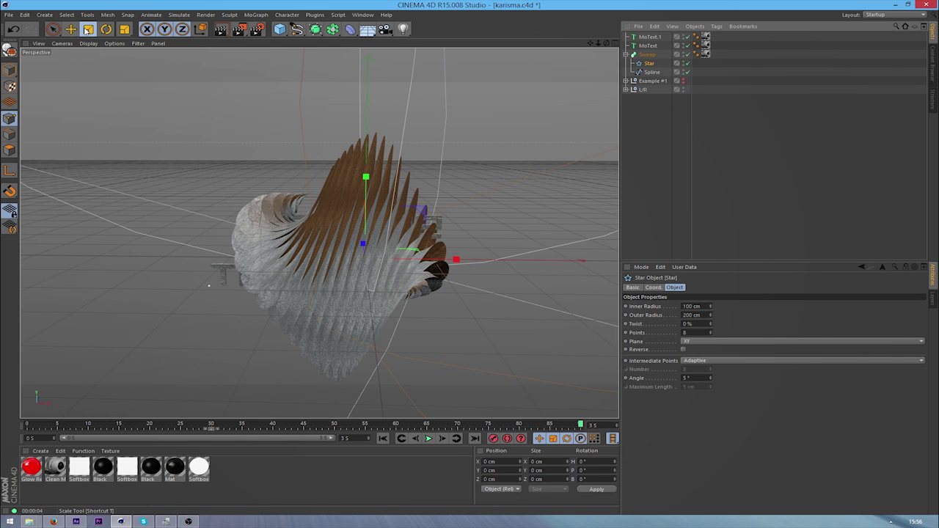
left_click(88, 29)
left_click_drag(284, 132, 112, 294)
Step: Examine the twisted star-profile strand up close with a preview render and from the front
left_click_drag(597, 43, 683, 43)
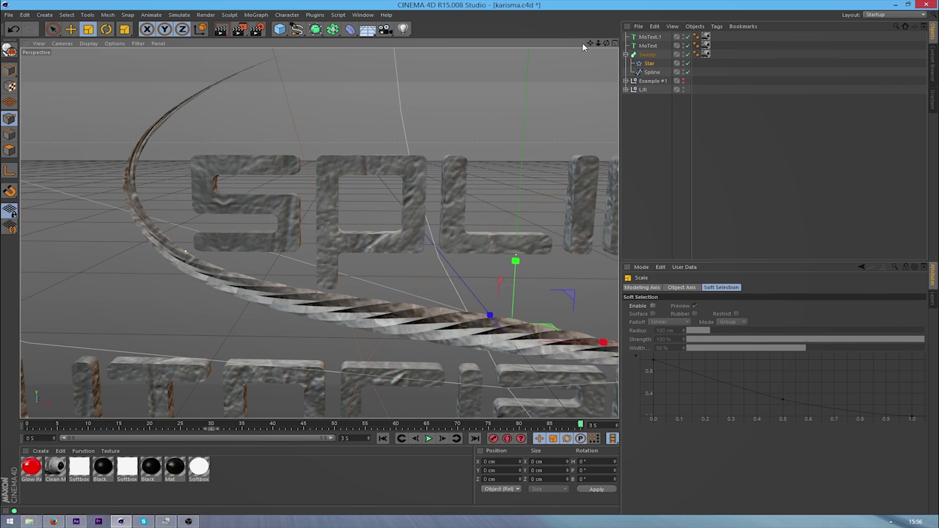
left_click_drag(585, 45, 591, 45)
key("ctrl+r")
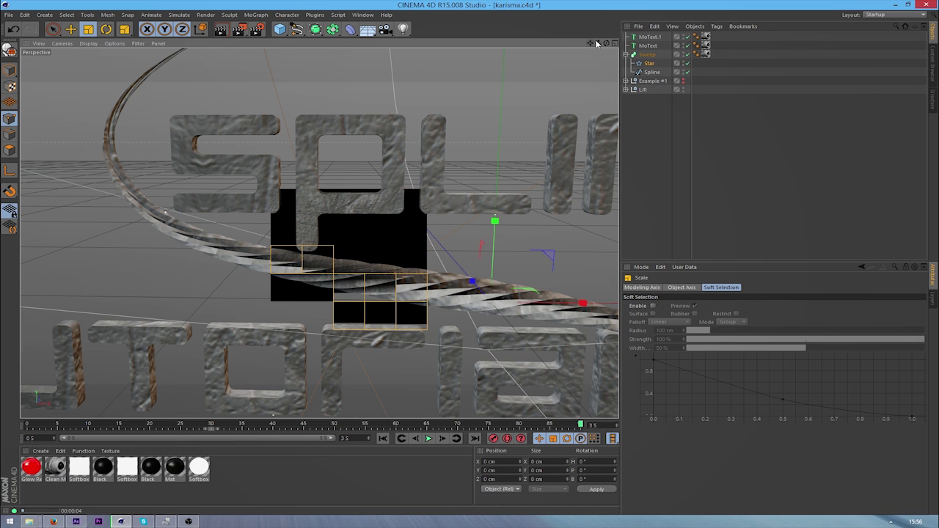
left_click_drag(598, 43, 540, 44)
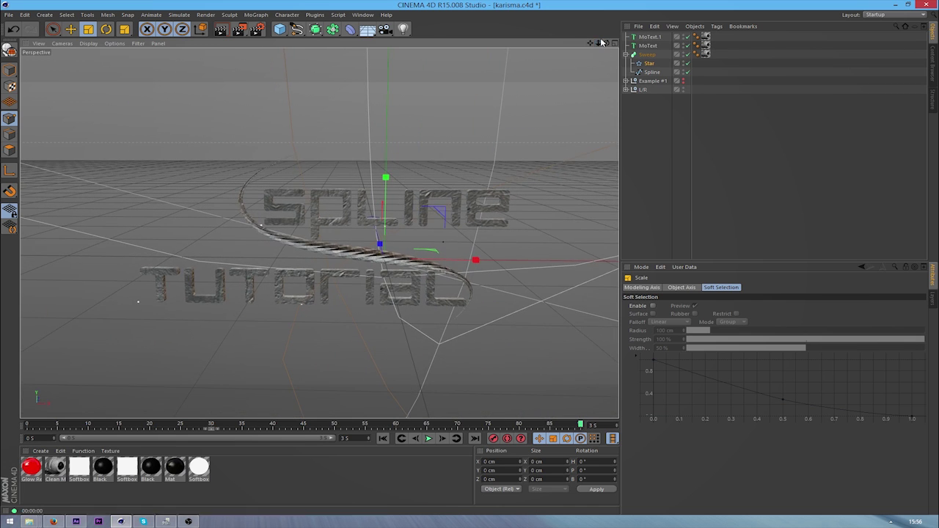
mouse_move(607, 43)
left_mouse_down()
mouse_move(508, 75)
mouse_move(527, 49)
mouse_move(607, 26)
left_mouse_up()
left_click_drag(319, 233, 522, 148)
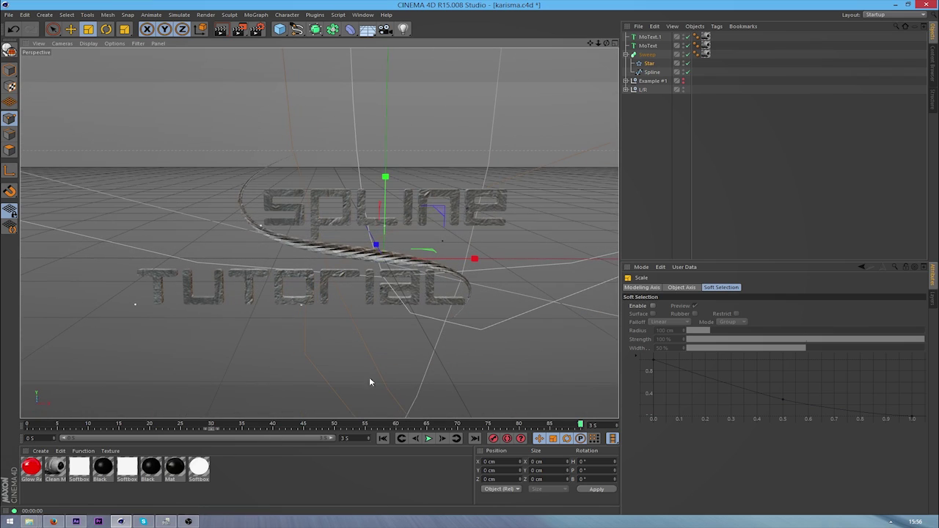
left_click(650, 37)
left_click(650, 46, "ctrl")
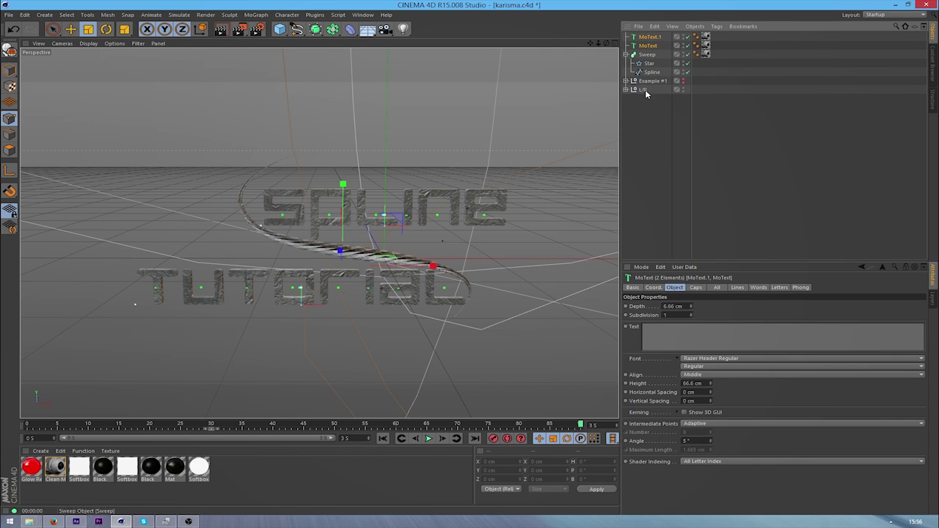
left_click(703, 161)
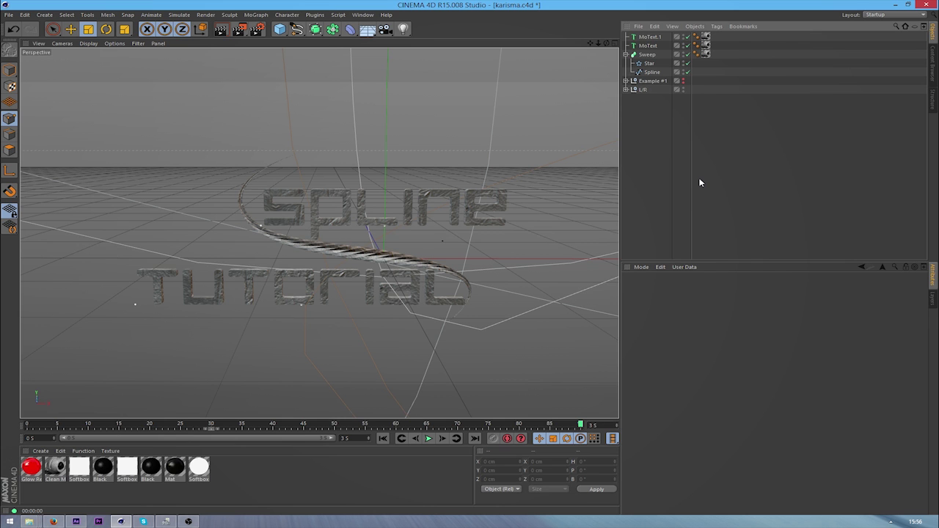
left_click_drag(607, 43, 588, 60)
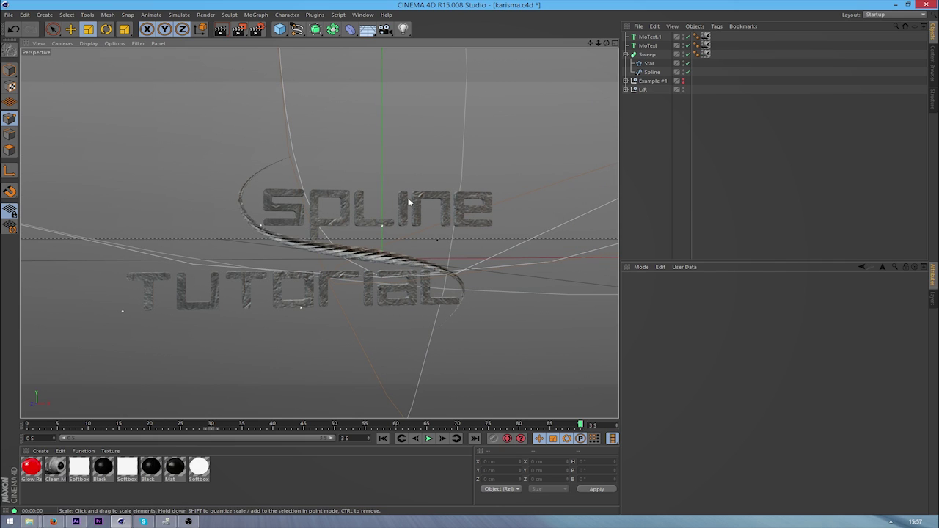